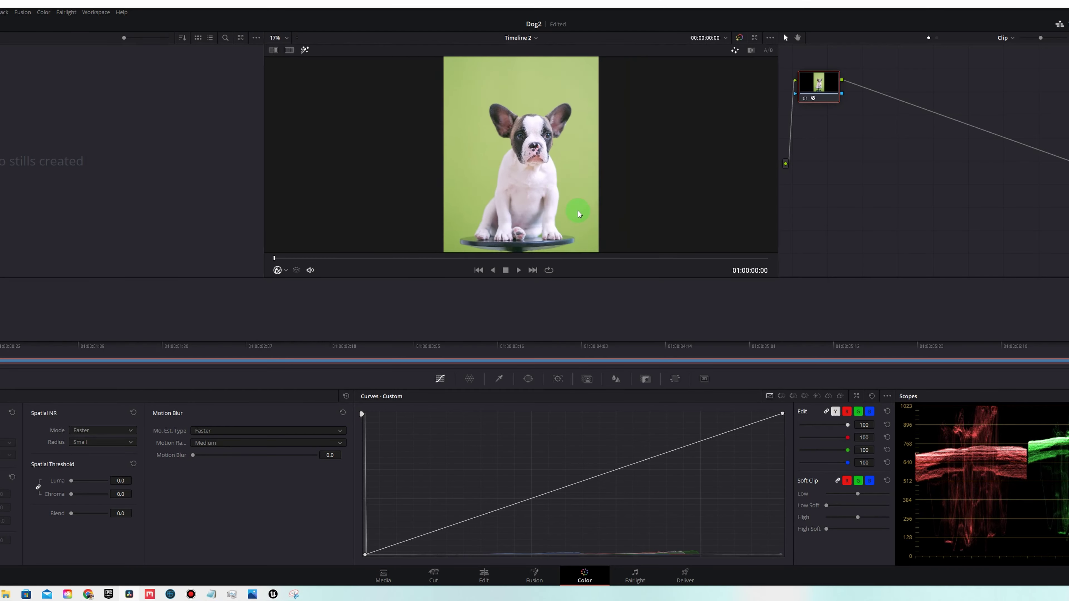
Step: Switch to Chrome and download the video of the puppy sitting on a stool from Pexels
mouse_move(578, 214)
mouse_down()
mouse_move(567, 96)
mouse_move(466, 253)
mouse_up()
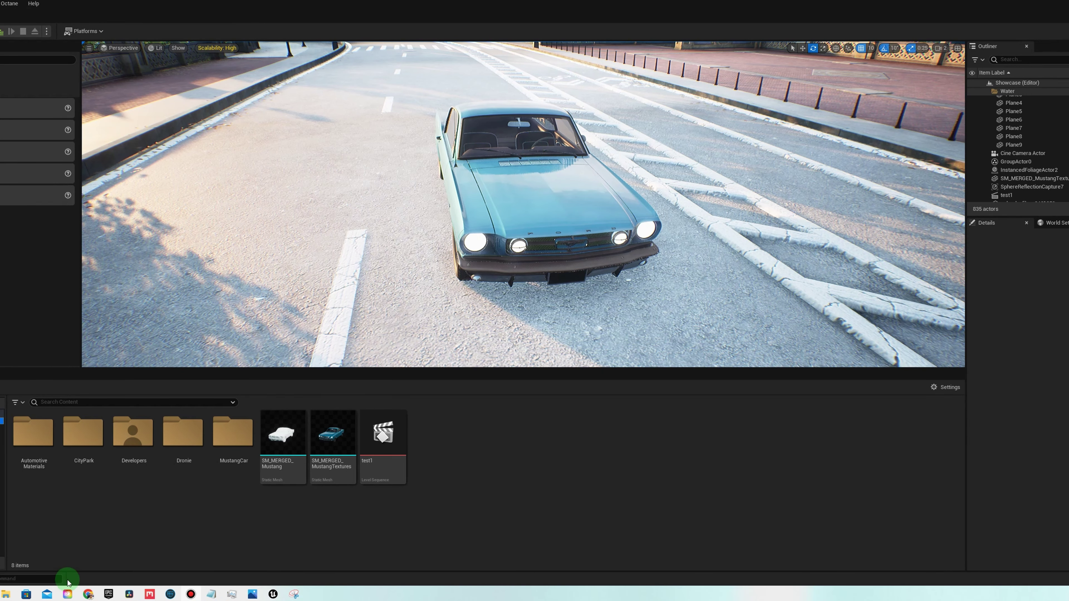
mouse_move(86, 595)
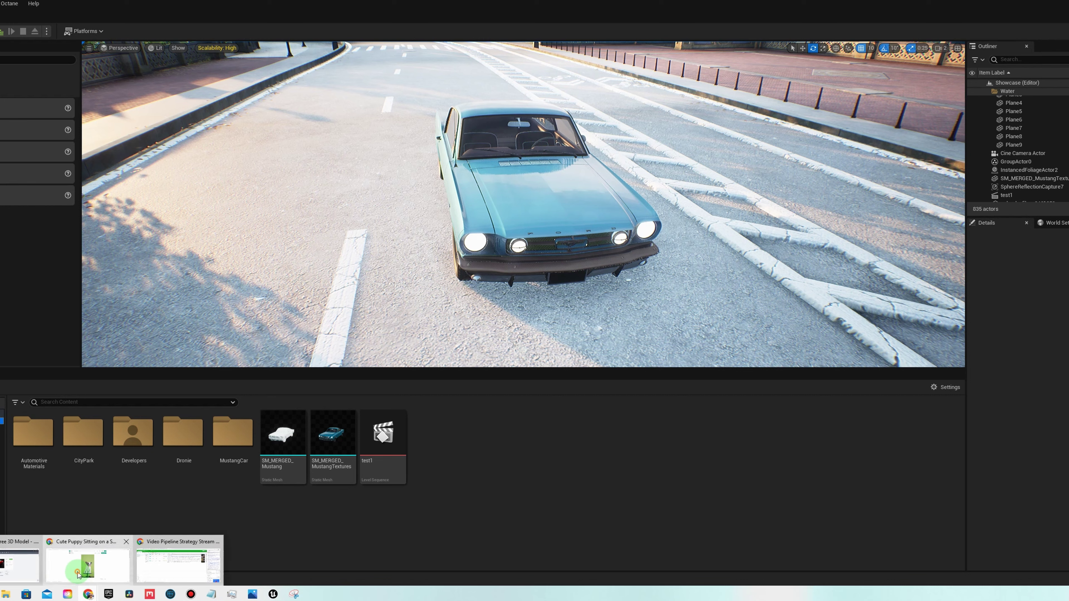
click(82, 571)
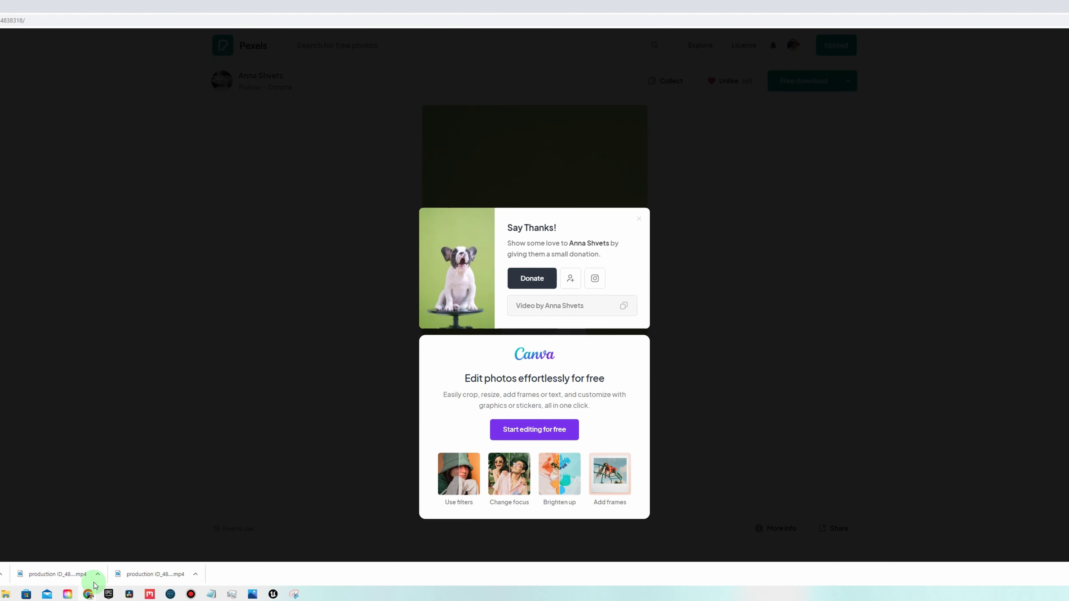
Step: Switch to DaVinci Resolve, import the downloaded puppy clip and place it on the timeline
mouse_move(132, 597)
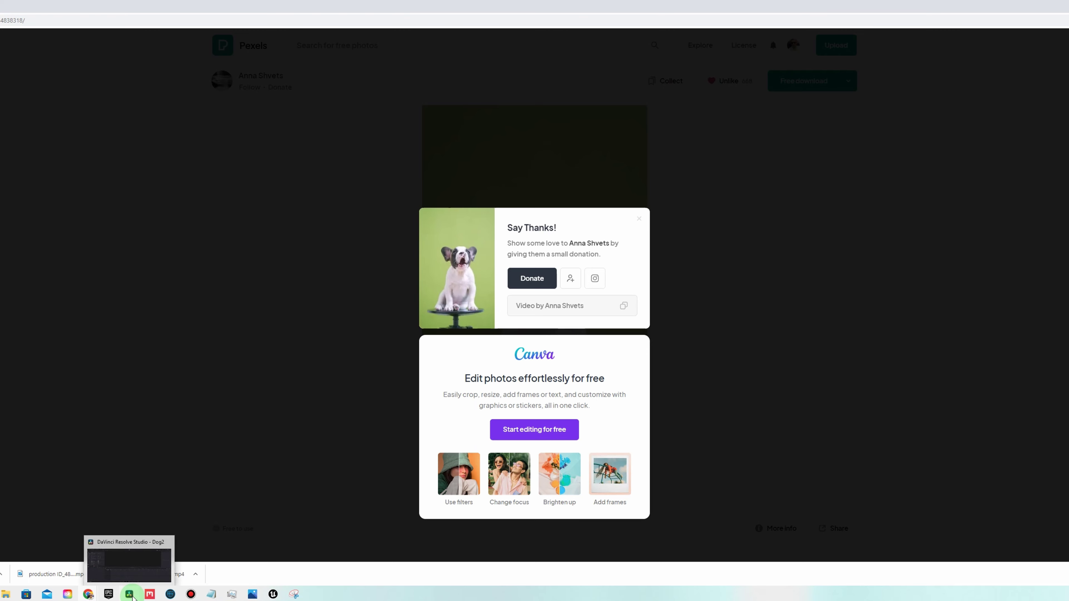
click(130, 595)
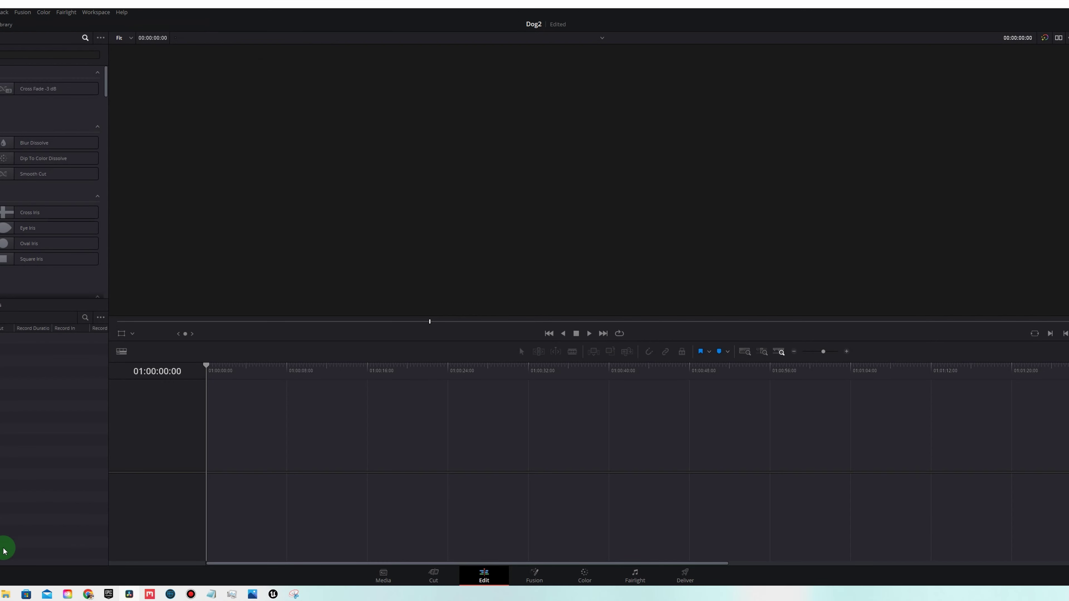
mouse_move(5, 597)
drag(243, 464, 211, 459)
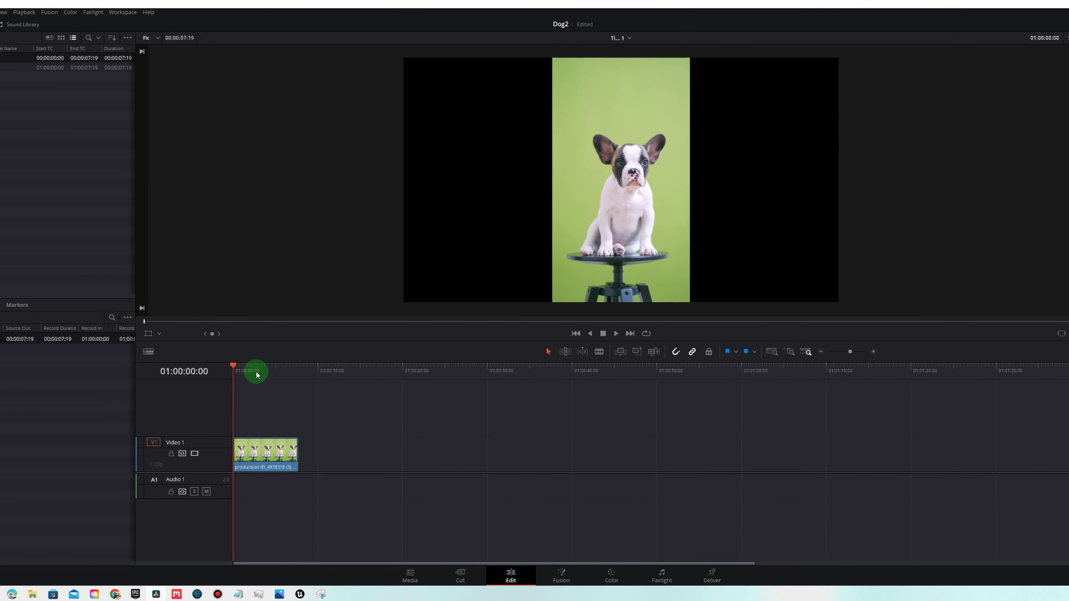
mouse_move(256, 372)
mouse_down()
mouse_move(247, 373)
mouse_move(264, 378)
mouse_up()
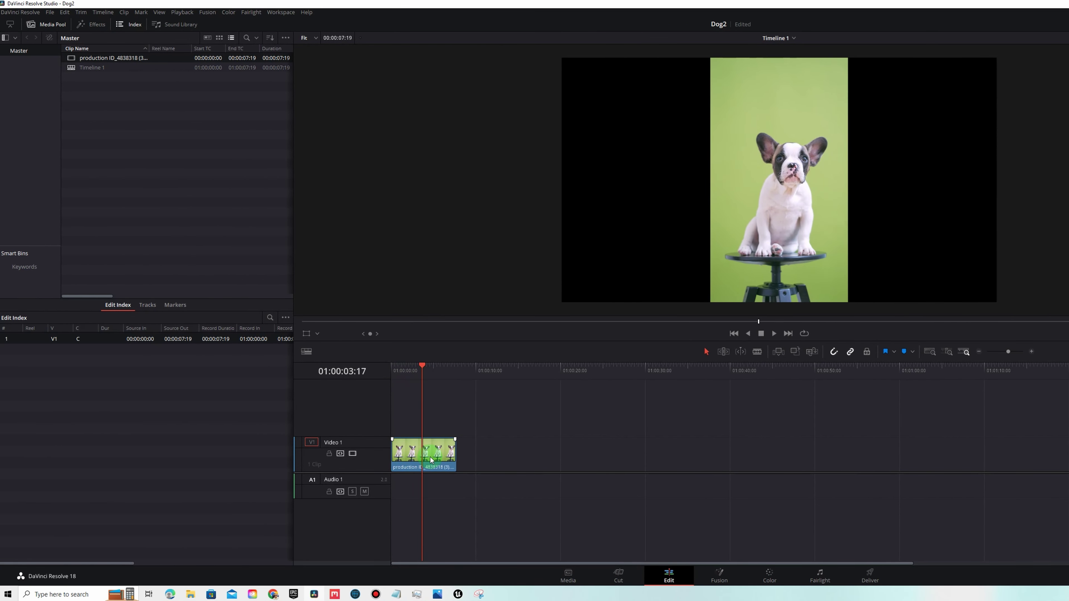
Step: Create an empty timeline without project settings, using the 2160 x 3840 Ultra HD vertical resolution that matches the clip's details on Pexels
right_click(153, 120)
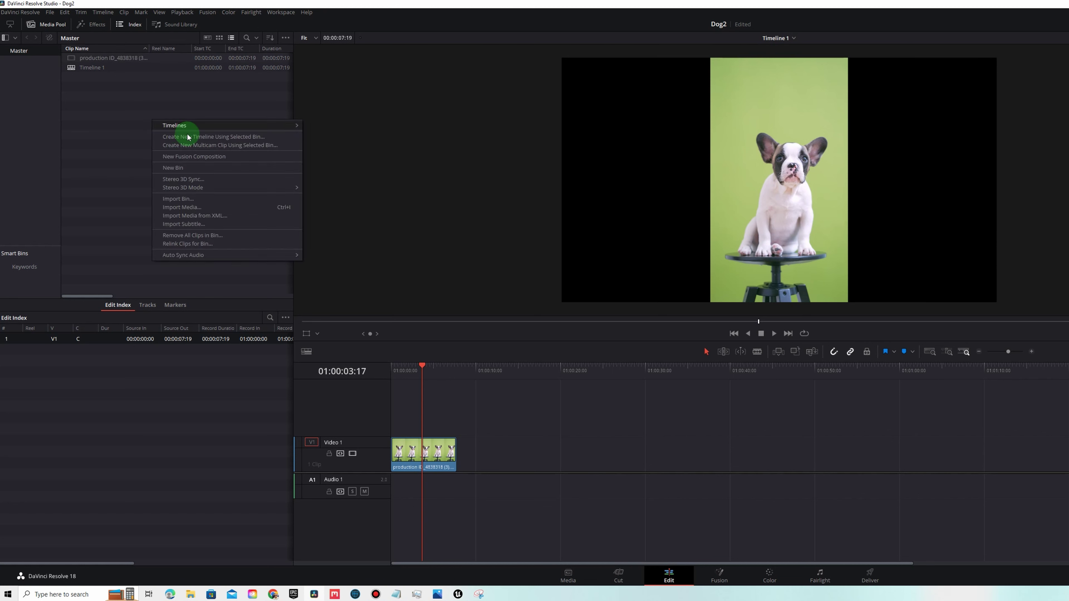
mouse_move(196, 130)
click(340, 126)
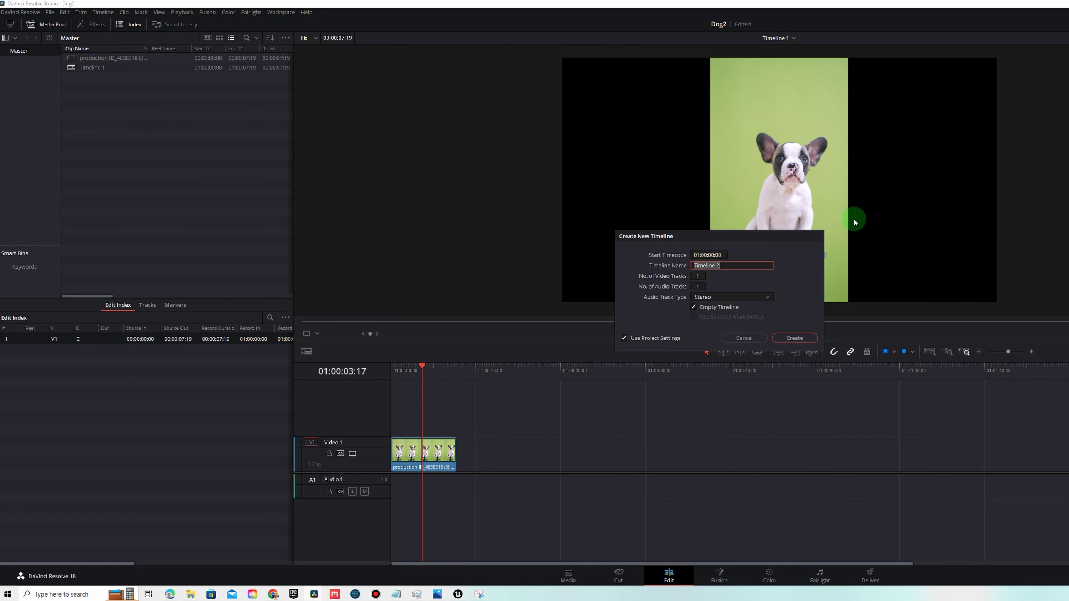
click(625, 337)
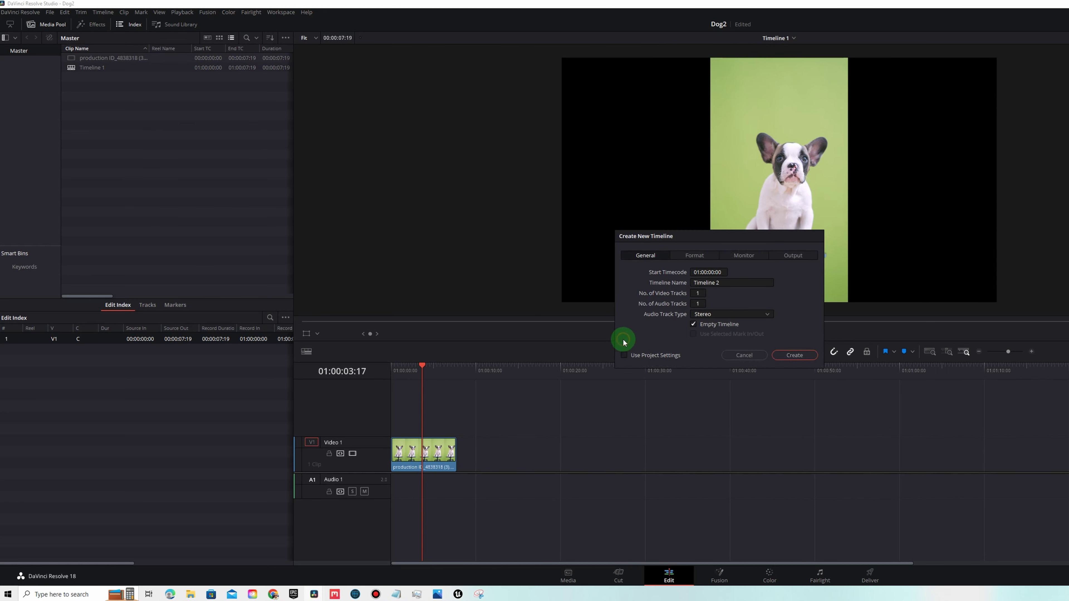
click(686, 256)
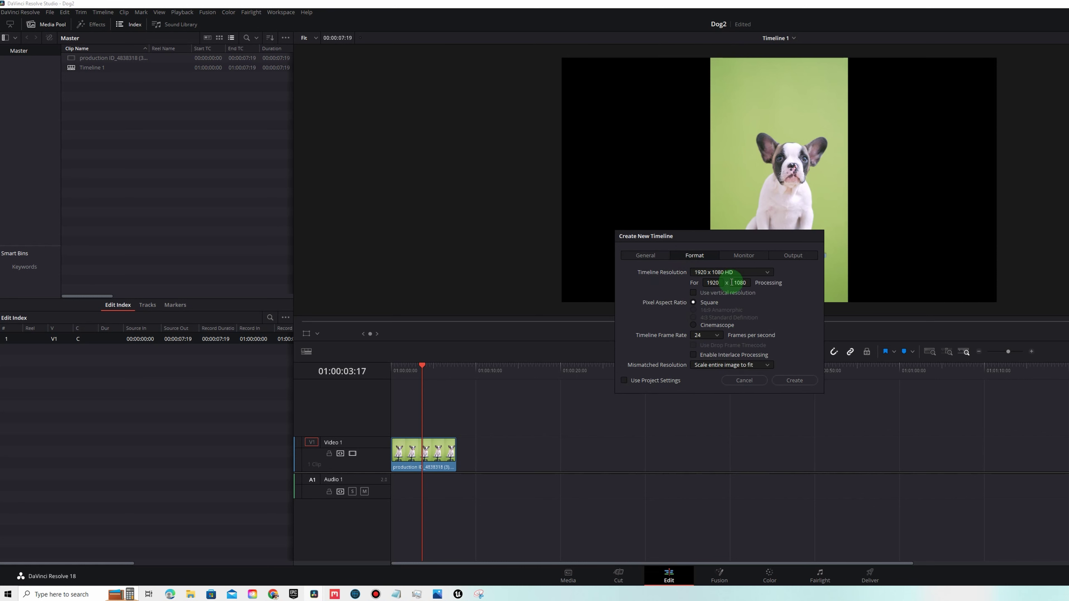
click(767, 274)
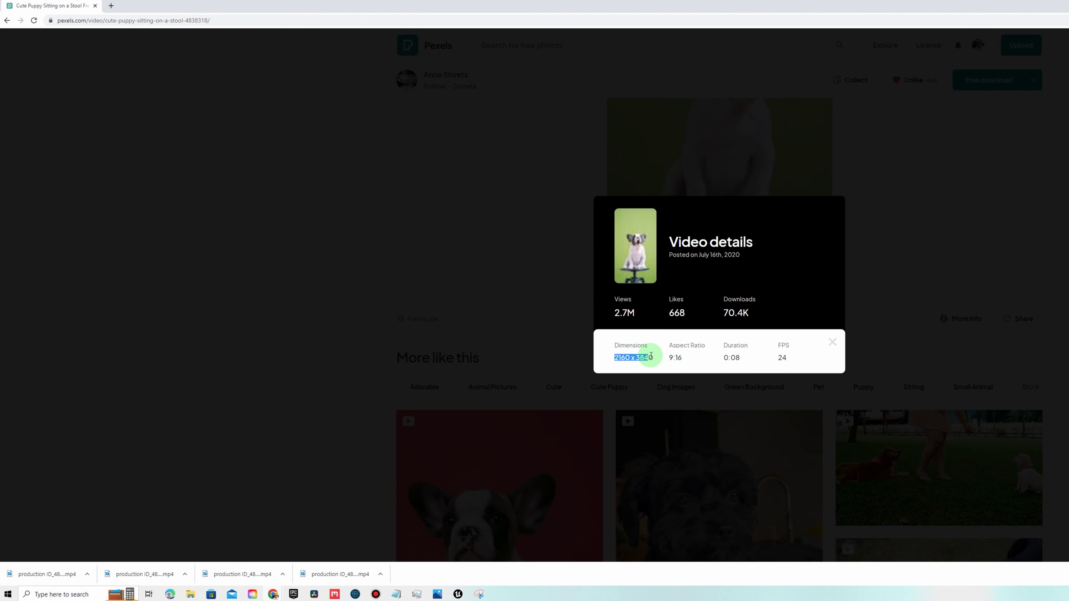
drag(652, 358, 615, 361)
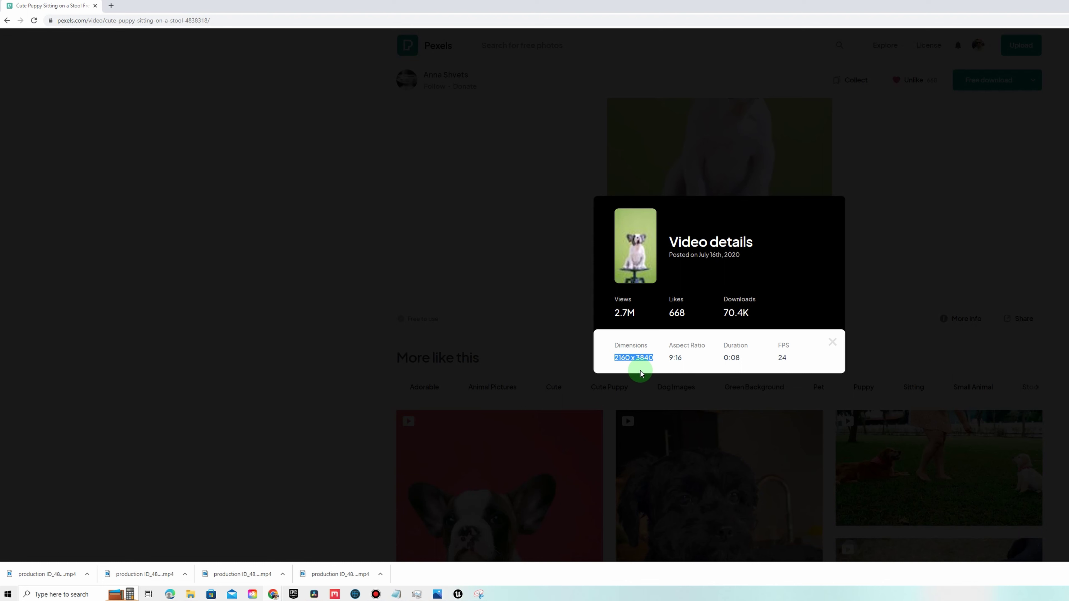
drag(786, 356, 769, 358)
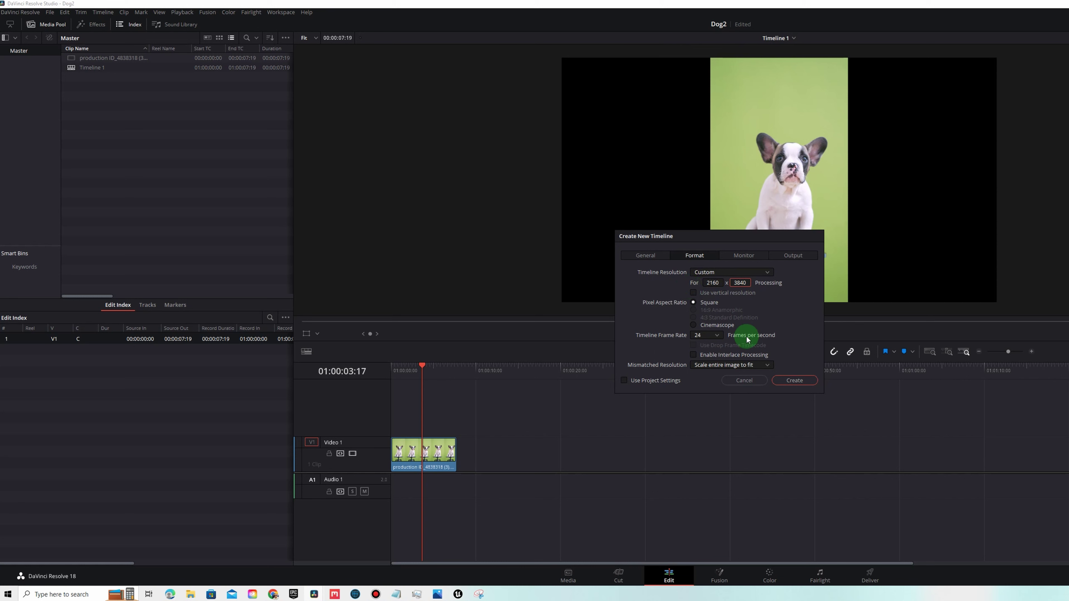
click(793, 383)
Step: Place the puppy clip at the start of the new vertical timeline and preview it in full frame
drag(869, 337, 398, 469)
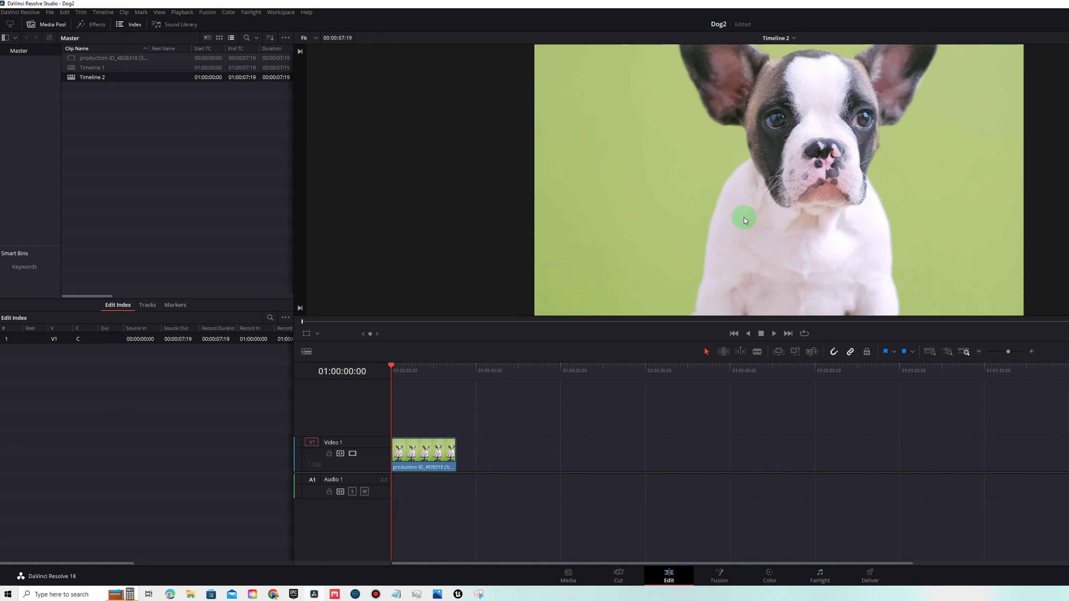
scroll(748, 219, down, 1)
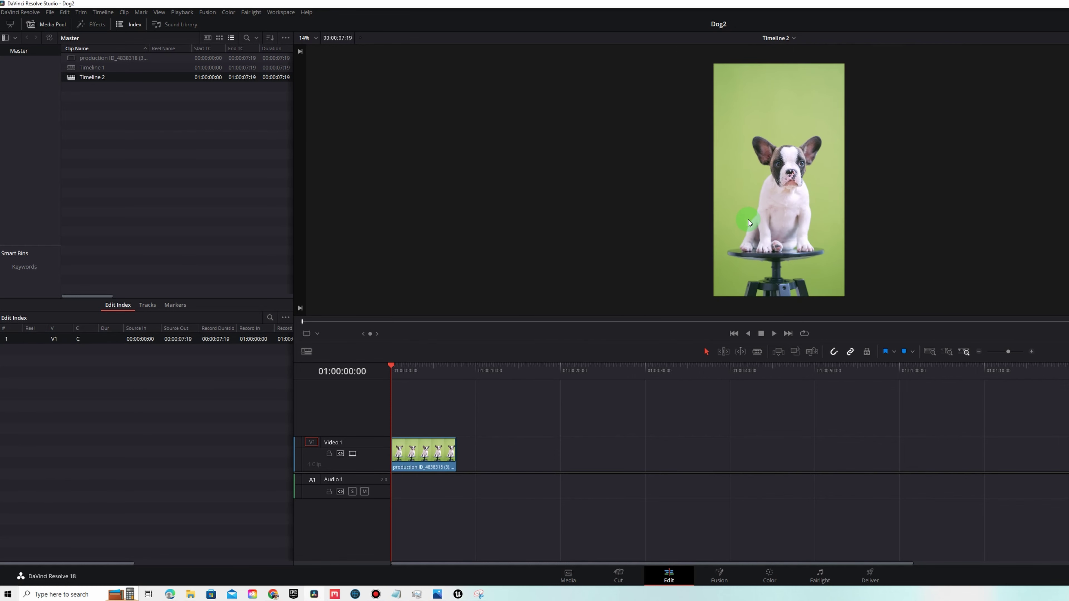
drag(391, 365, 399, 368)
mouse_move(210, 369)
mouse_down()
mouse_move(222, 374)
mouse_move(203, 374)
mouse_up()
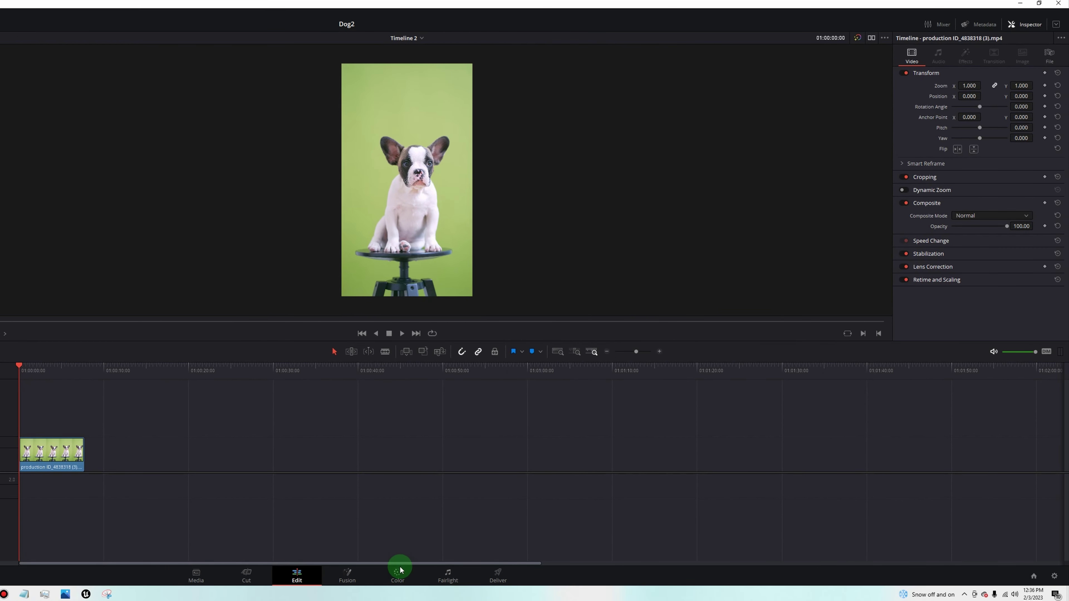
Step: Open the clip for color grading and apply the 3D Keyer effect to node 01
click(397, 577)
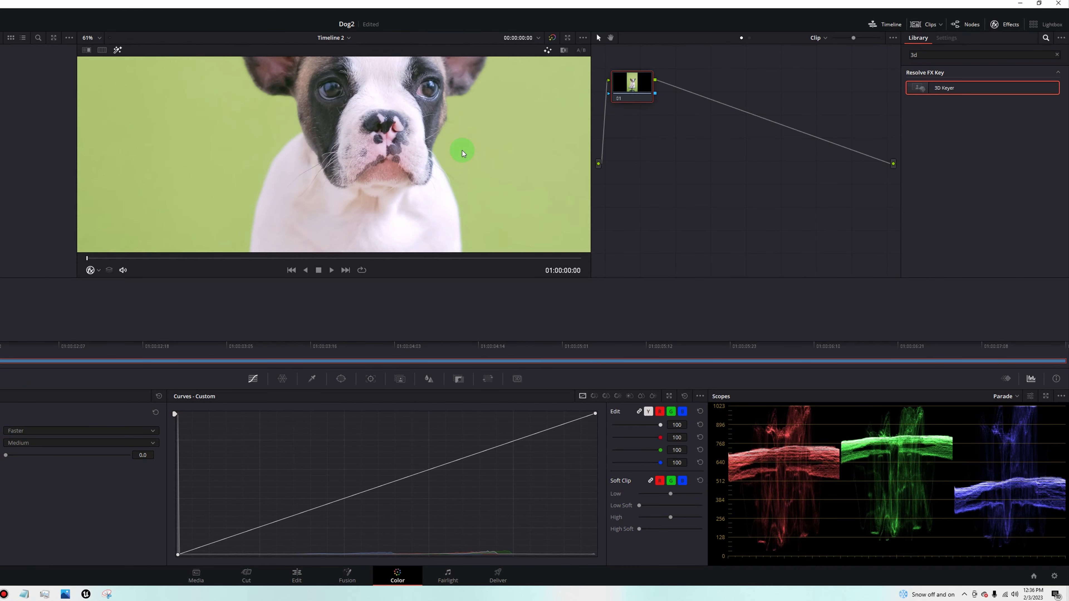
scroll(462, 153, down, 3)
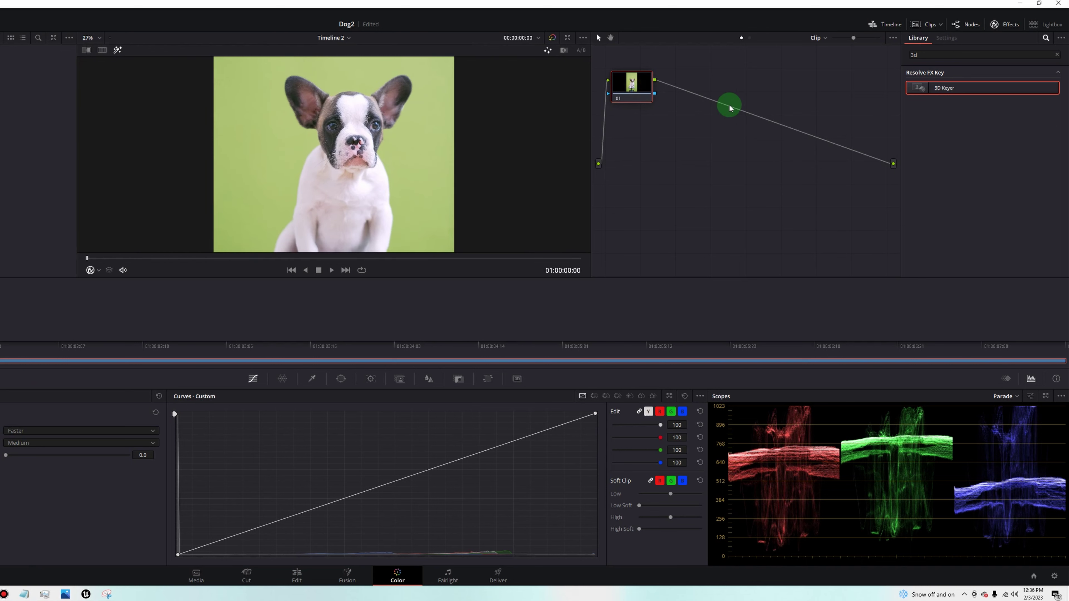
click(927, 54)
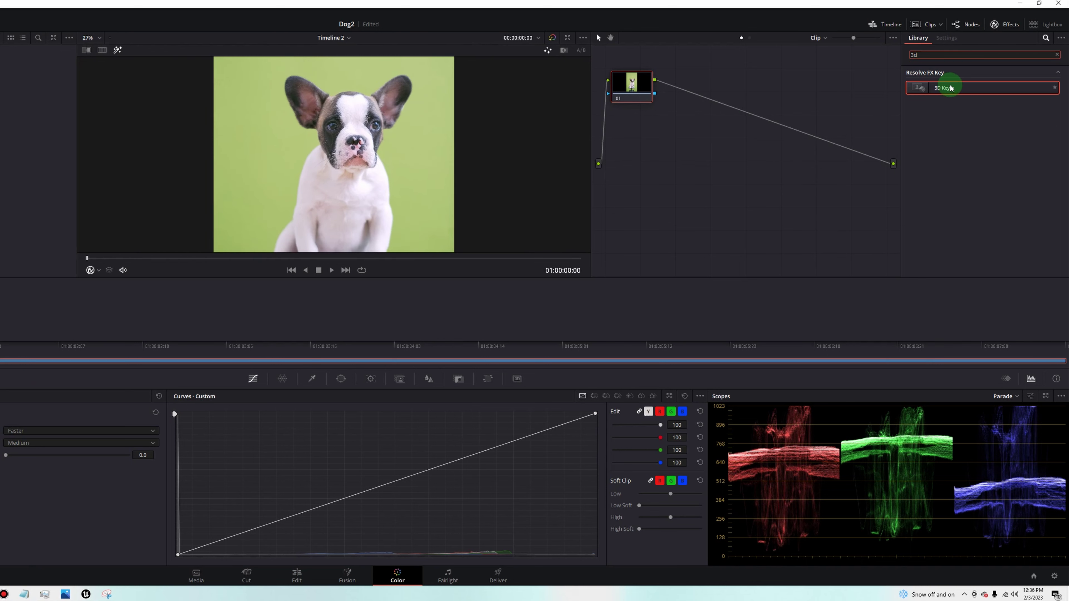
drag(956, 91, 637, 89)
click(956, 71)
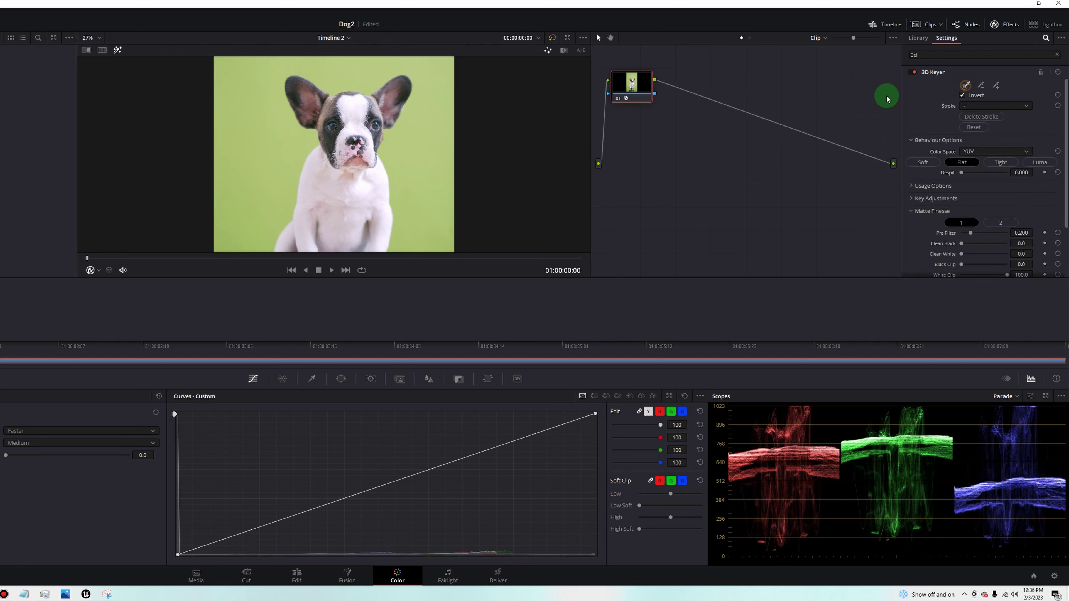
Step: Sample the green background beside the puppy with a 3D Keyer stroke to key it out
scroll(416, 202, down, 2)
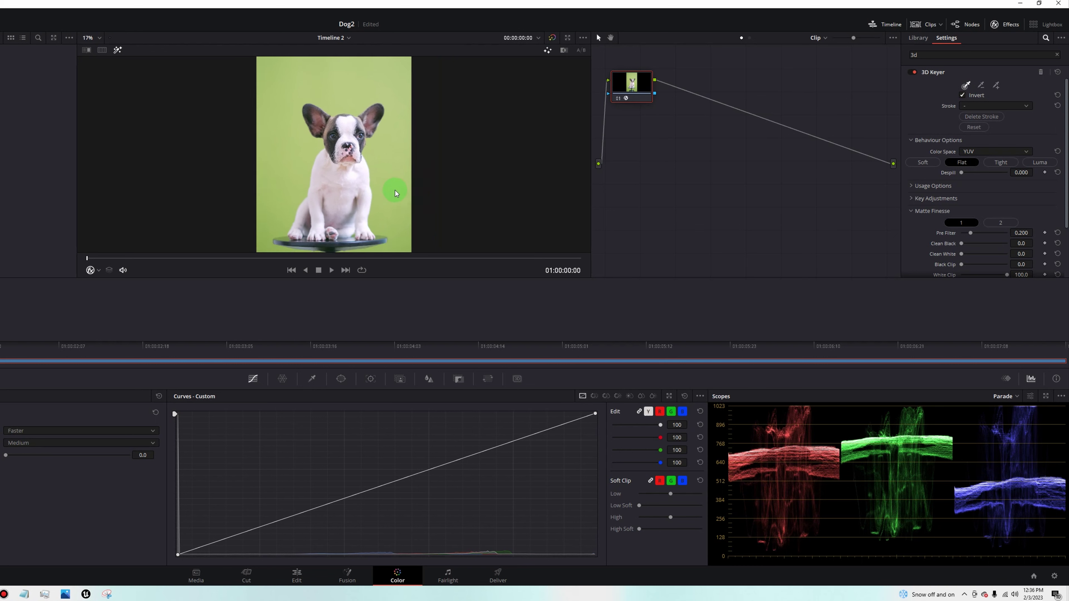
scroll(387, 216, down, 2)
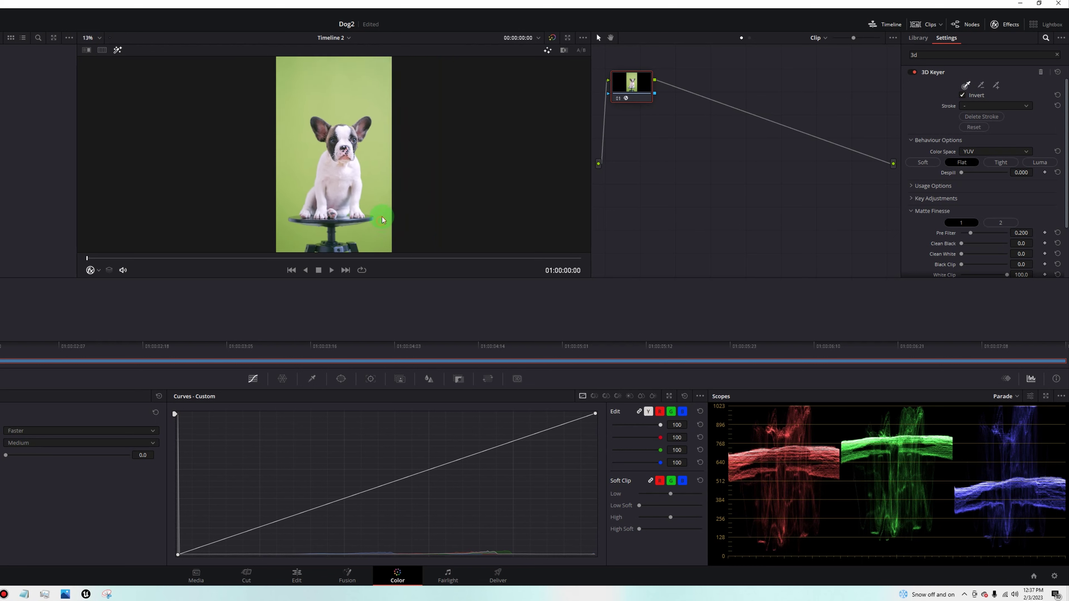
mouse_move(383, 219)
mouse_down()
mouse_move(379, 71)
mouse_move(297, 77)
mouse_move(281, 150)
mouse_move(282, 252)
mouse_move(275, 201)
mouse_move(296, 138)
mouse_move(284, 68)
mouse_move(382, 65)
mouse_move(382, 213)
mouse_move(354, 237)
mouse_move(374, 158)
mouse_move(372, 91)
mouse_move(308, 96)
mouse_move(364, 97)
mouse_up()
Step: Refine the matte around the puppy's ears with Clean Black at 6.4 and In/Out Ratio at -72.5
scroll(379, 147, up, 8)
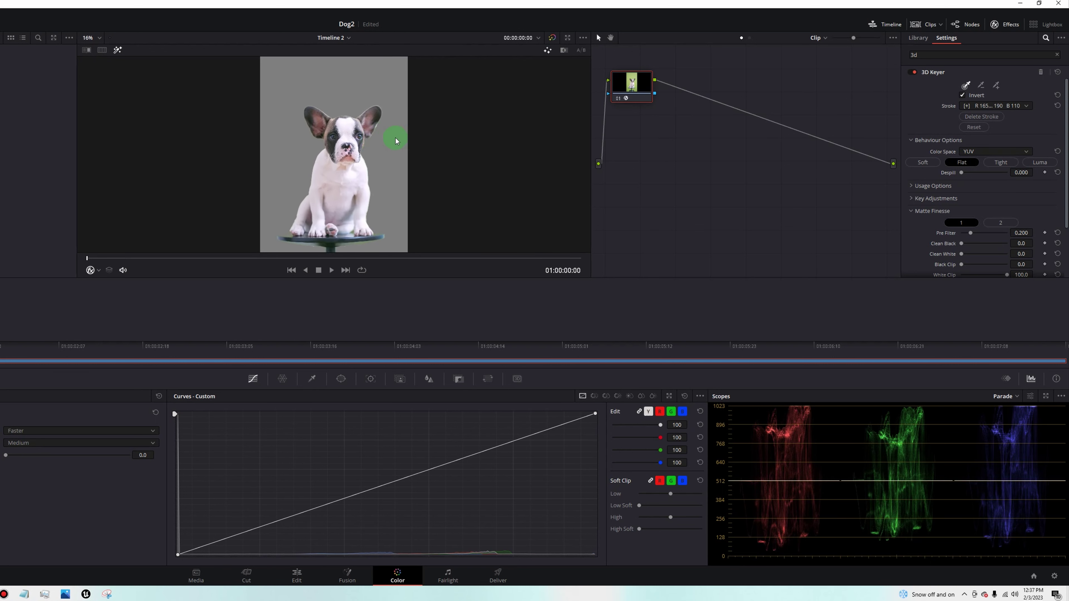
middle_drag(480, 135, 488, 167)
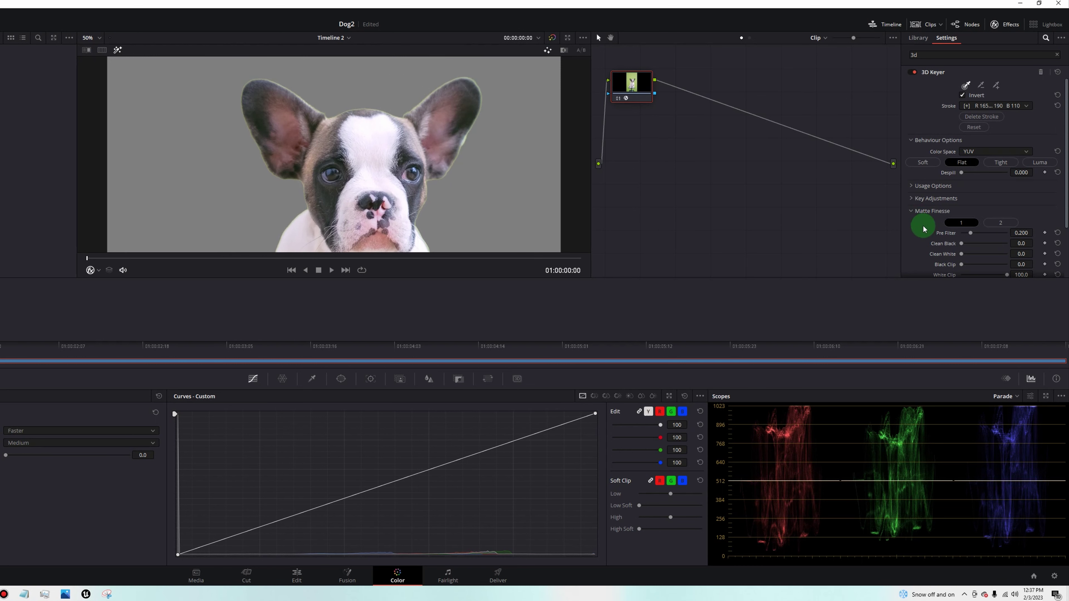
scroll(924, 229, down, 1)
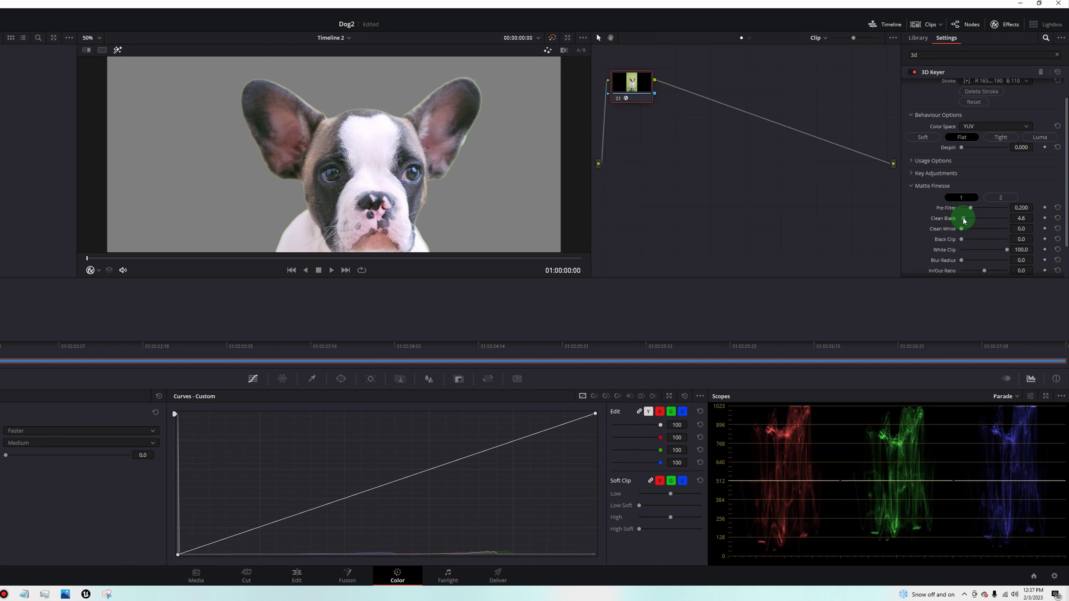
scroll(909, 231, down, 2)
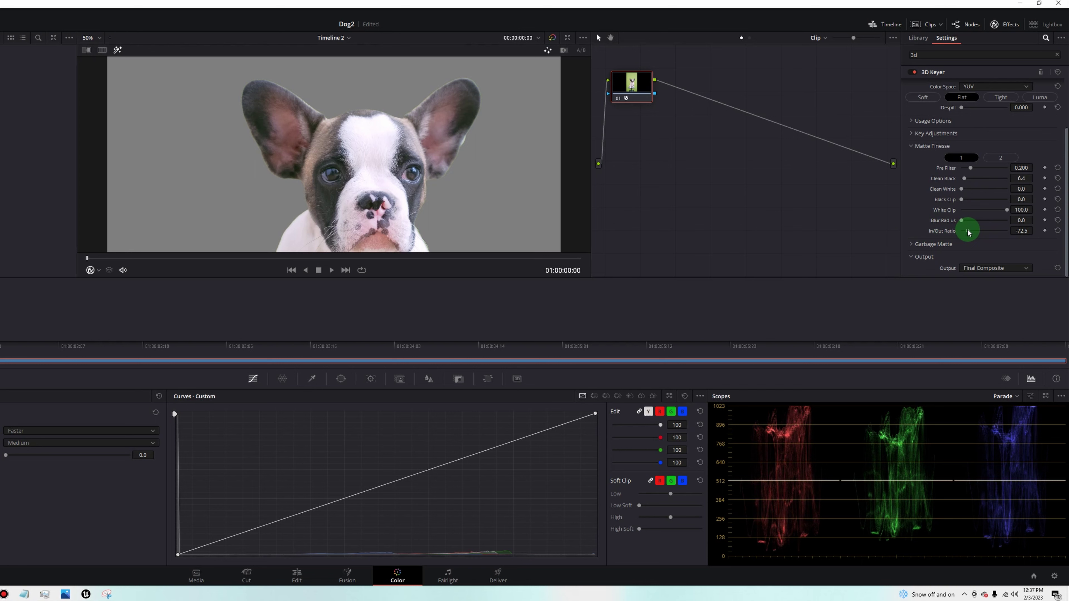
Step: Set the 3D Keyer's Despill to 1.000 and inspect the puppy's body and head for green spill
ctrl+scroll(382, 184, down, 2)
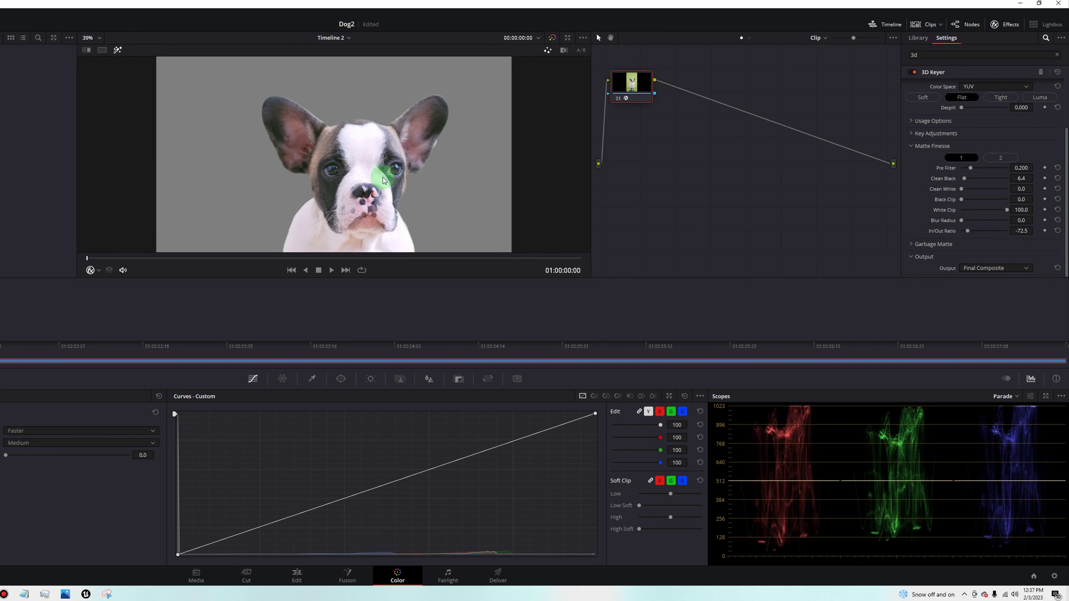
scroll(381, 180, down, 5)
scroll(383, 180, down, 3)
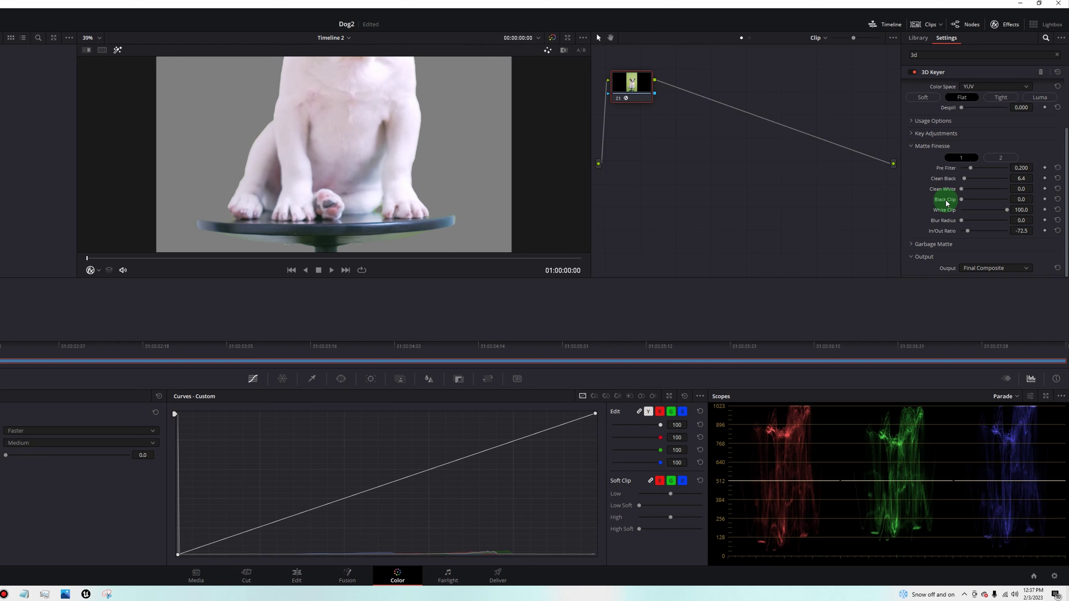
scroll(946, 188, up, 2)
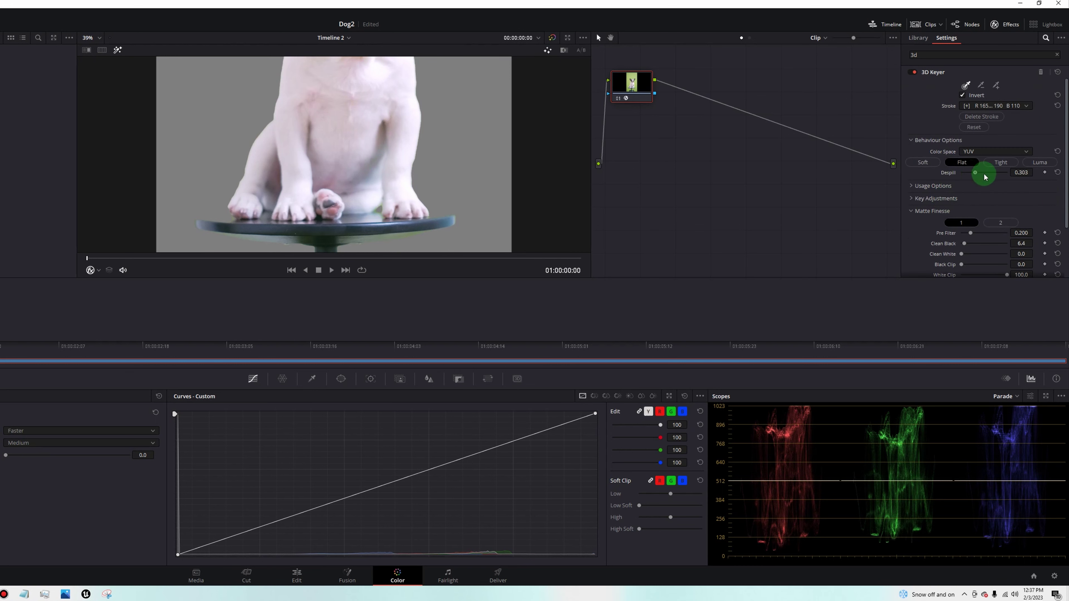
mouse_move(985, 177)
mouse_down()
mouse_move(1026, 173)
mouse_move(977, 183)
mouse_up()
scroll(372, 210, up, 3)
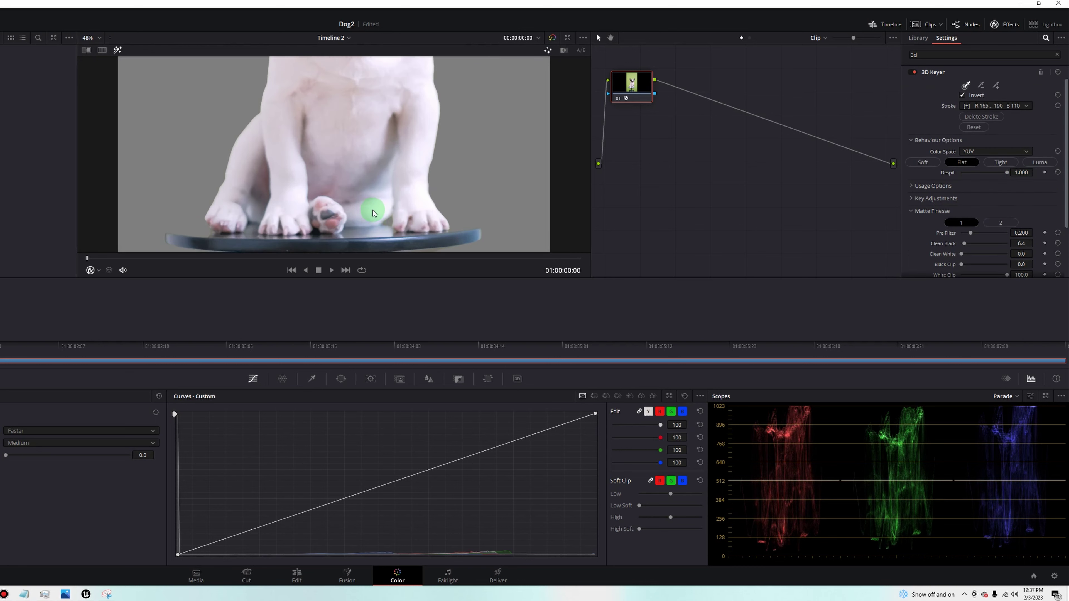
scroll(449, 195, up, 3)
scroll(452, 195, up, 5)
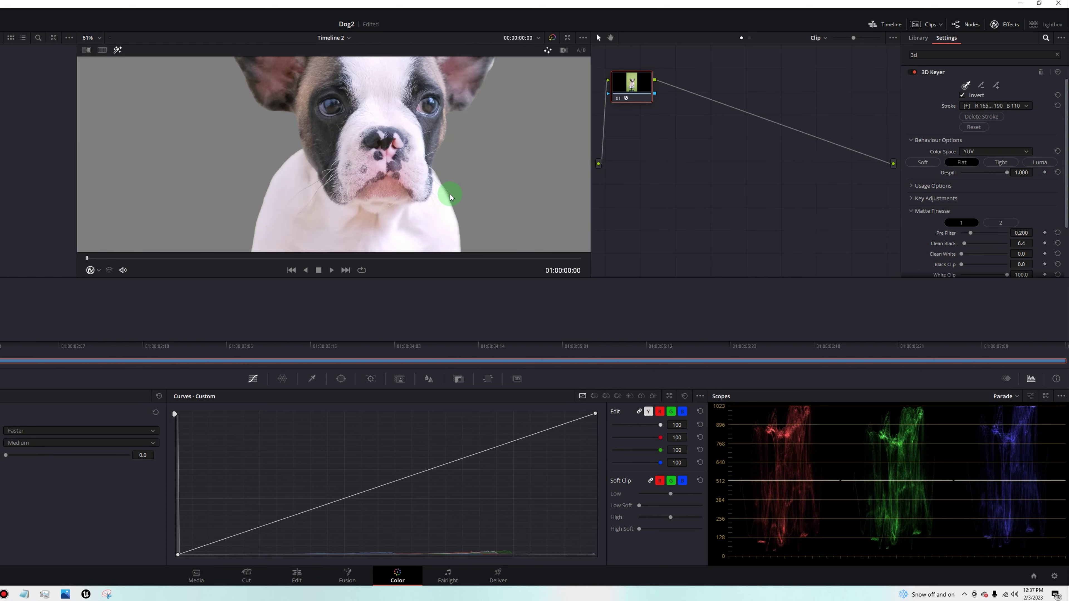
ctrl+scroll(441, 198, down, 4)
scroll(434, 202, down, 5)
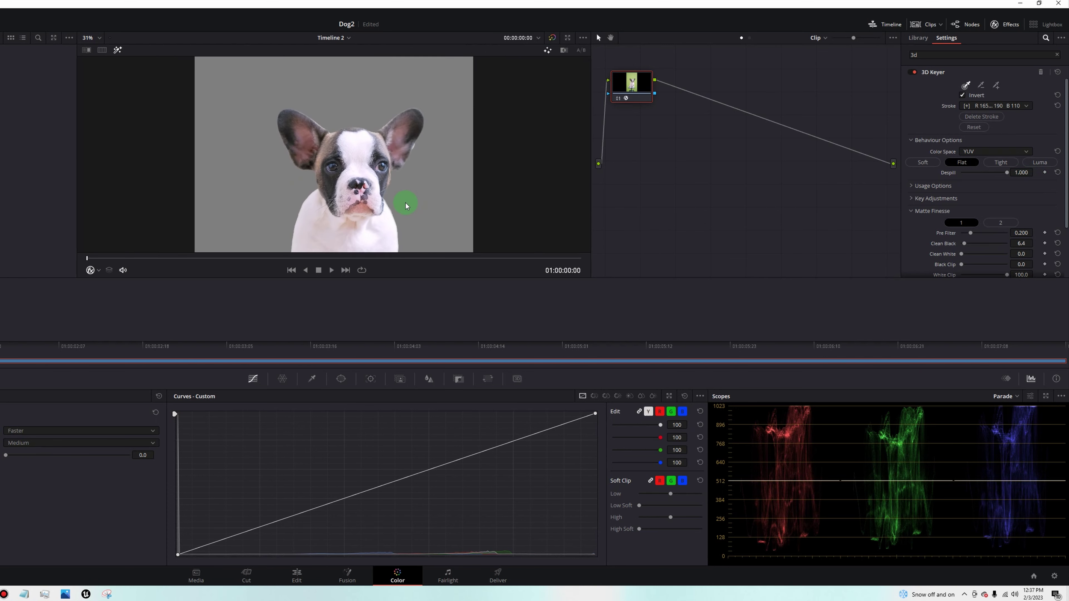
ctrl+scroll(400, 177, down, 4)
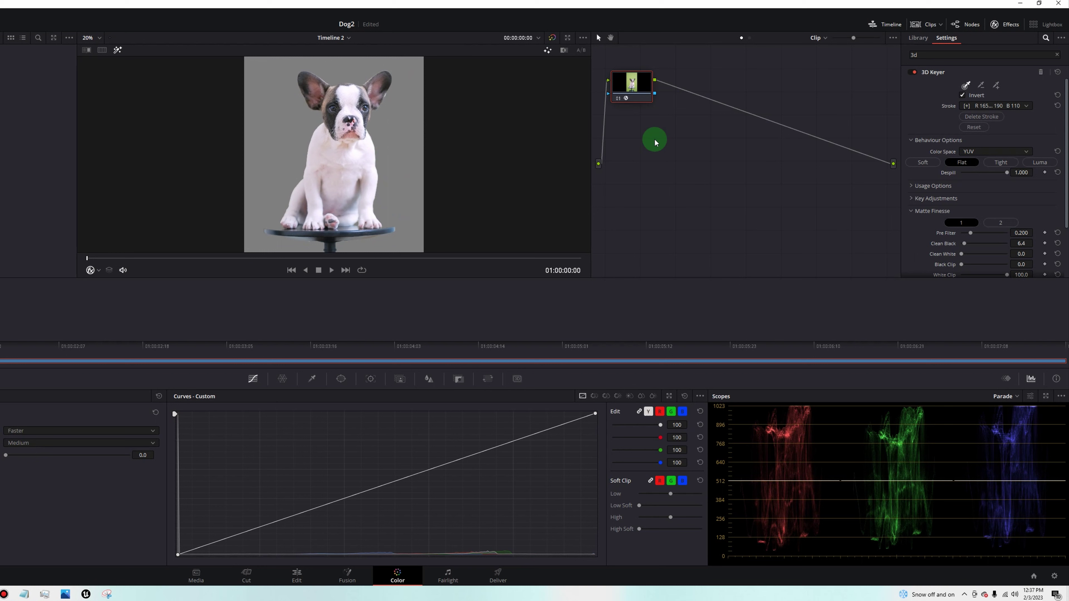
Step: Add an alpha output to the node graph and connect the keyer node's alpha output to it
right_click(689, 140)
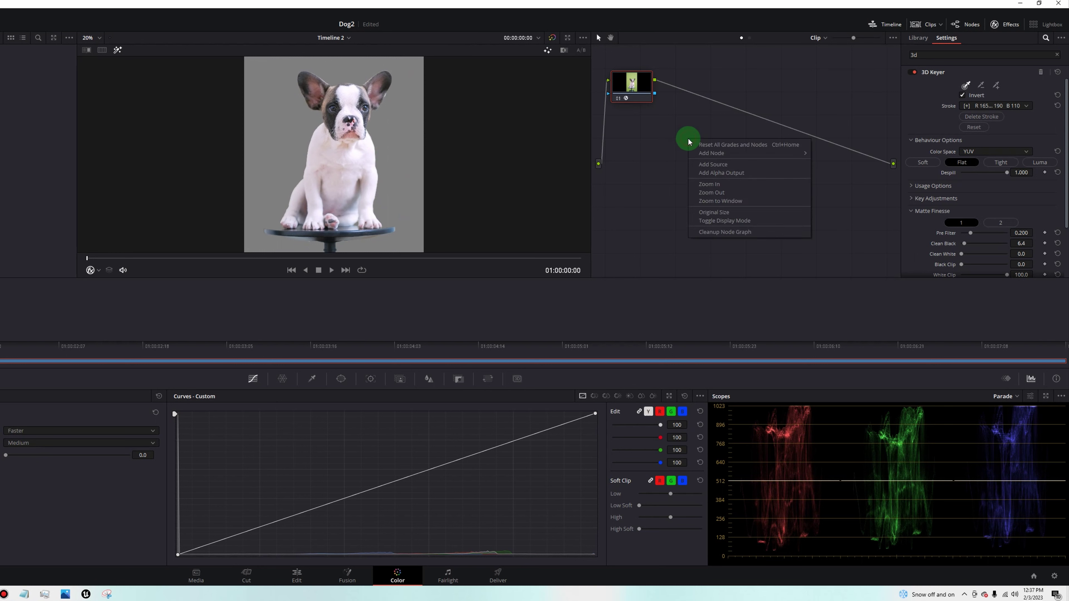
click(737, 174)
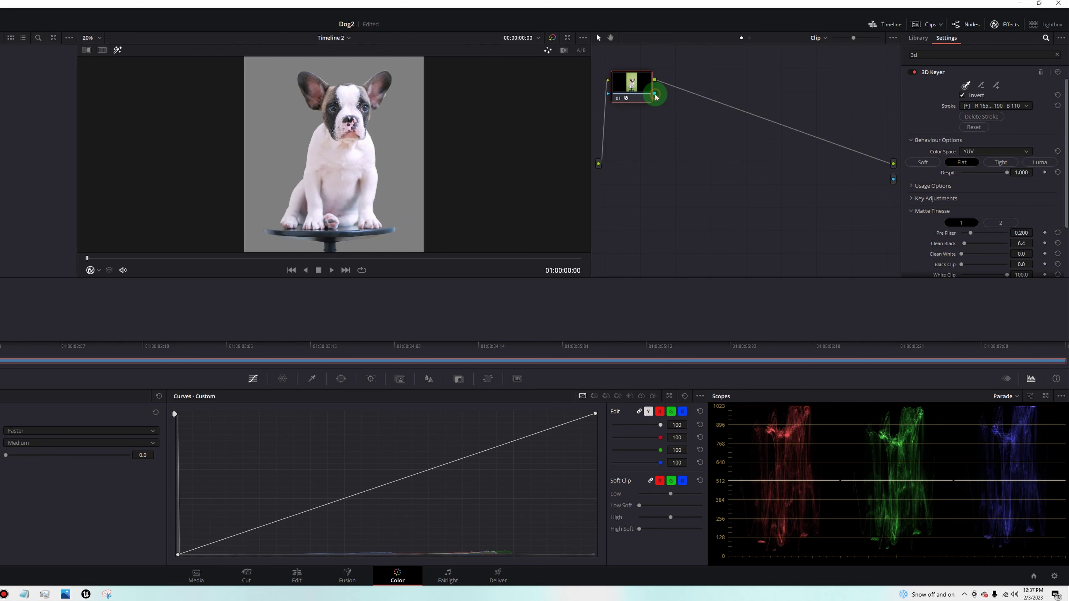
drag(656, 97, 893, 180)
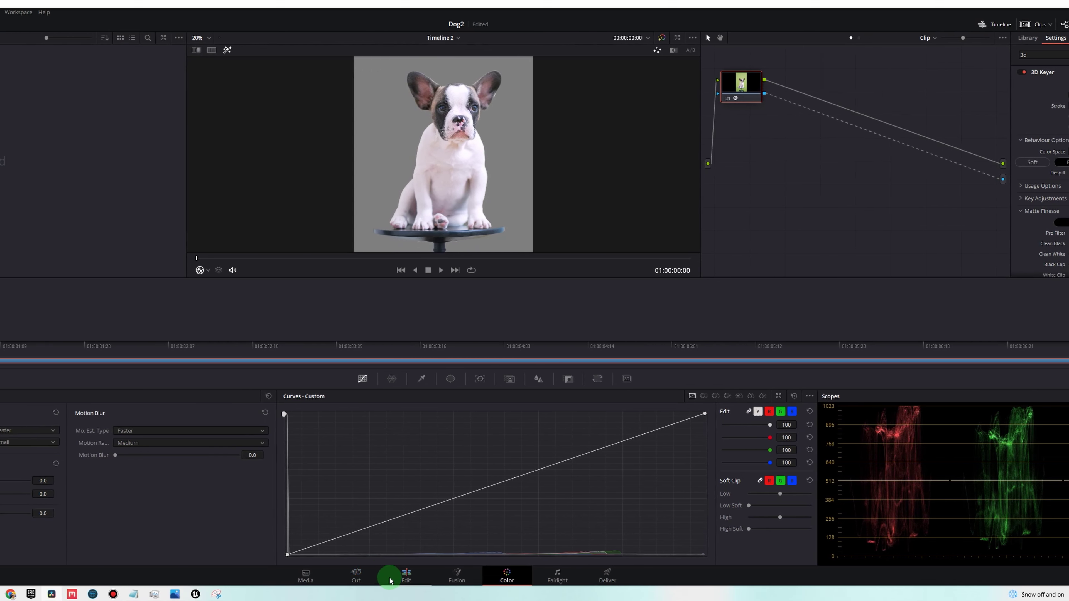
Step: On the Edit page, move the puppy clip up to Video 2 and place a Solid Color generator beneath it on Video 1
click(296, 574)
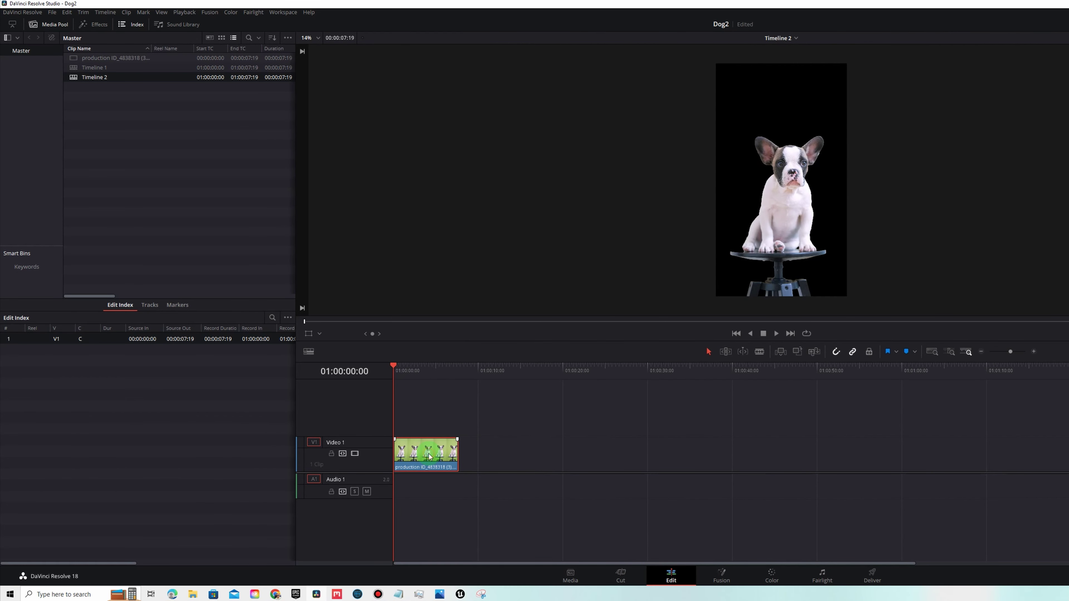
drag(429, 456, 429, 421)
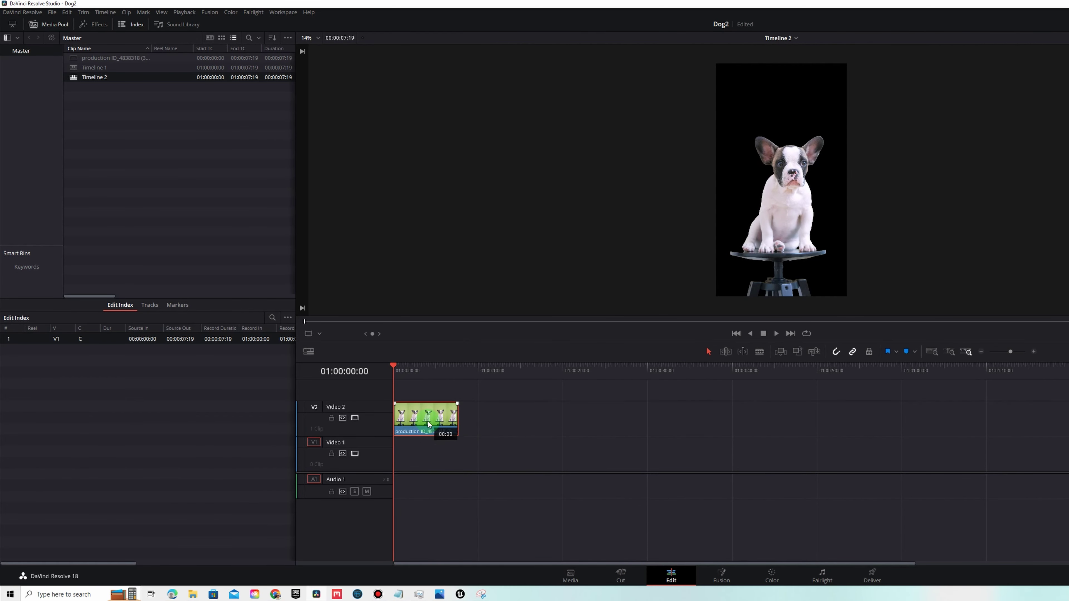
click(81, 29)
click(50, 54)
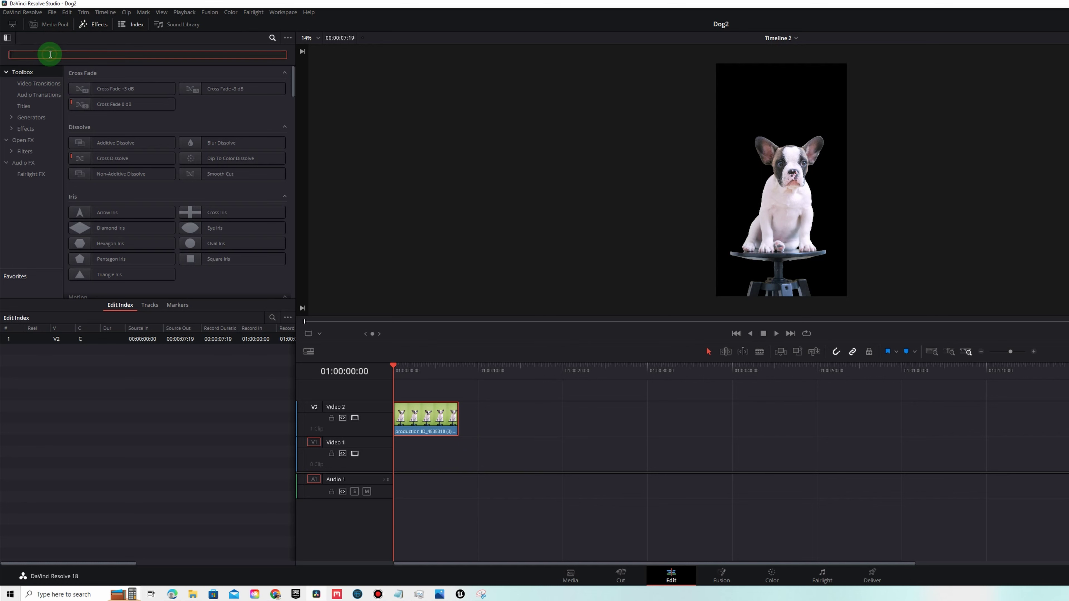
text(solid)
drag(79, 89, 458, 452)
Step: Set the Solid Color generator's color to dark red #aa0000
click(411, 452)
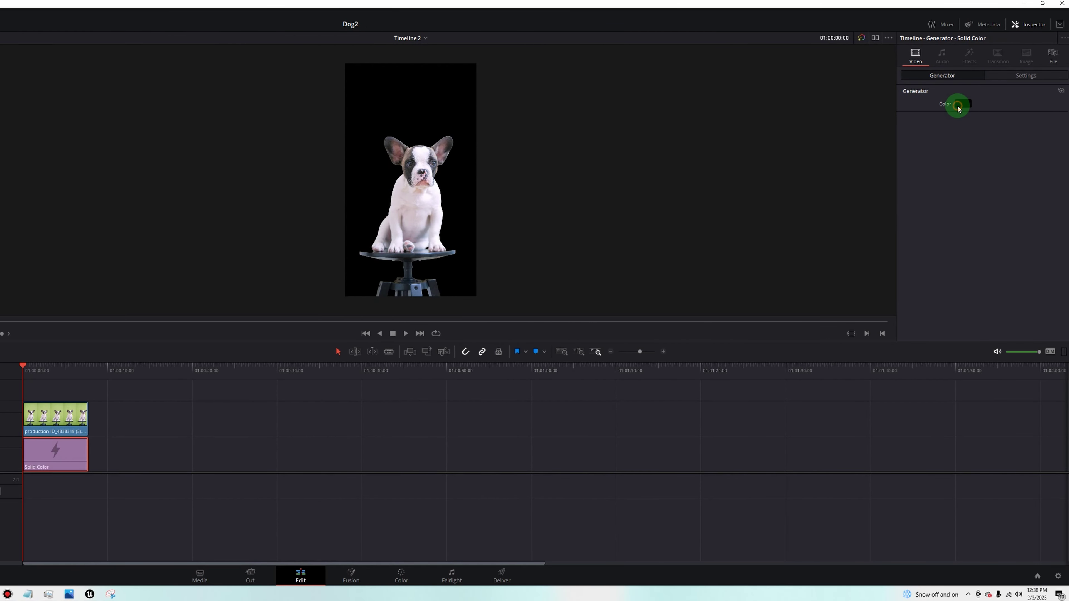
click(958, 107)
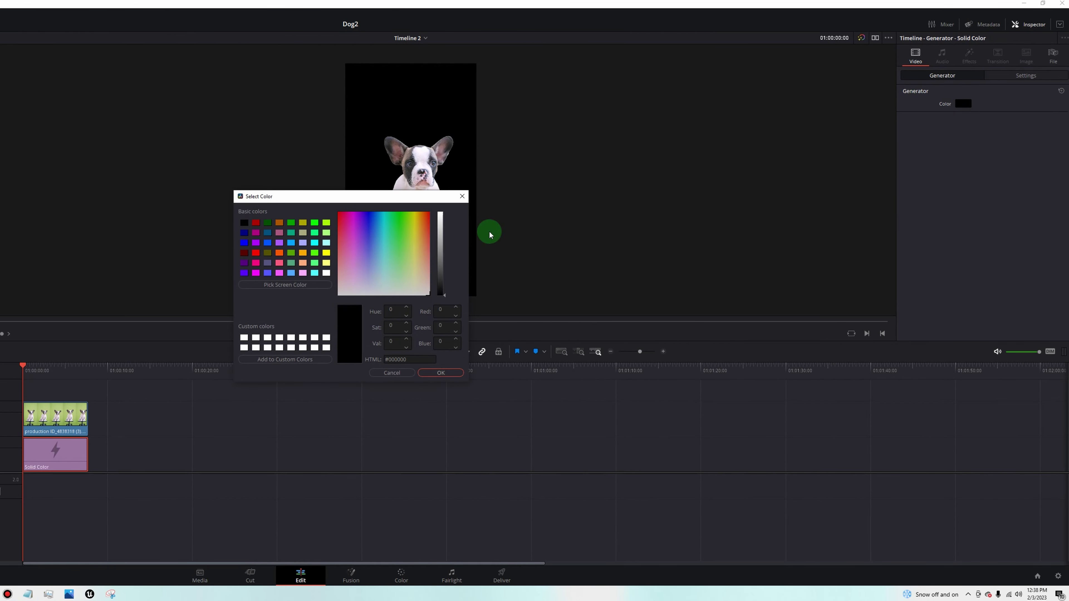
click(256, 223)
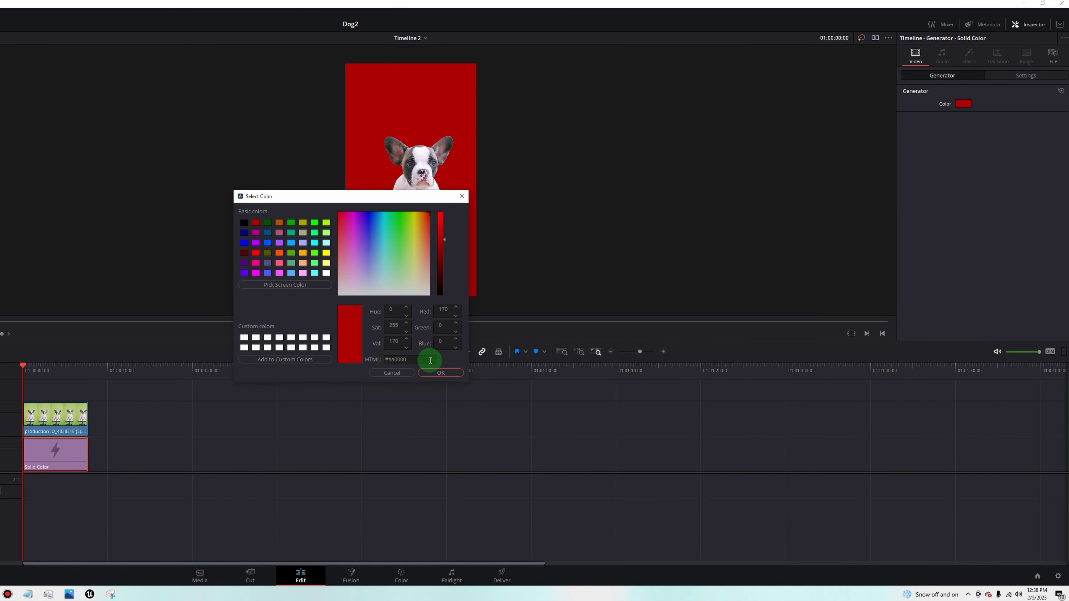
click(431, 373)
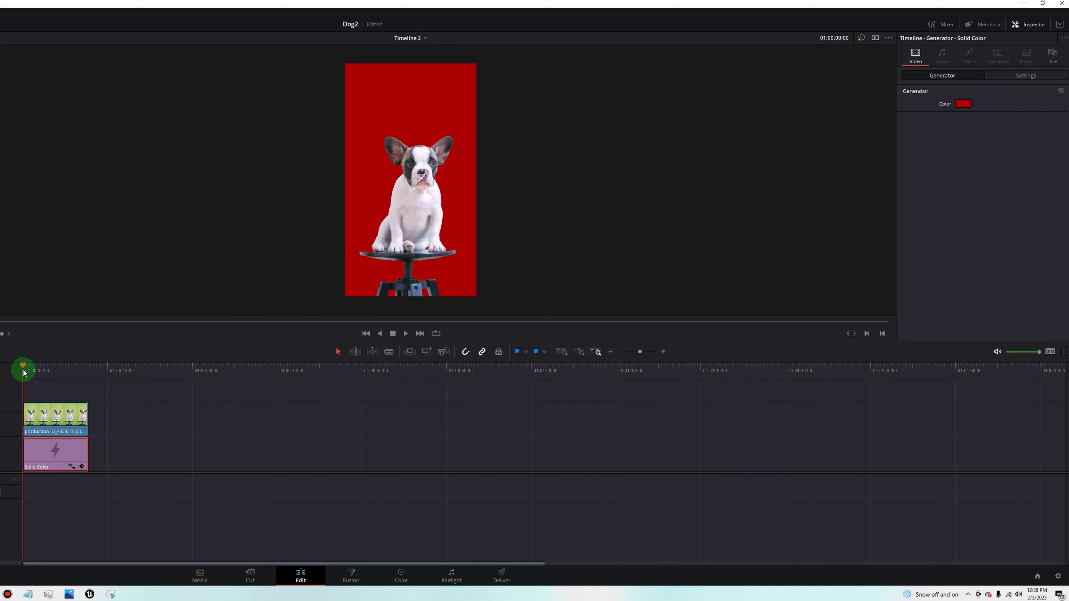
Step: Play the keyed puppy over the red background to check the edges and disable the Video 1 track
key(space)
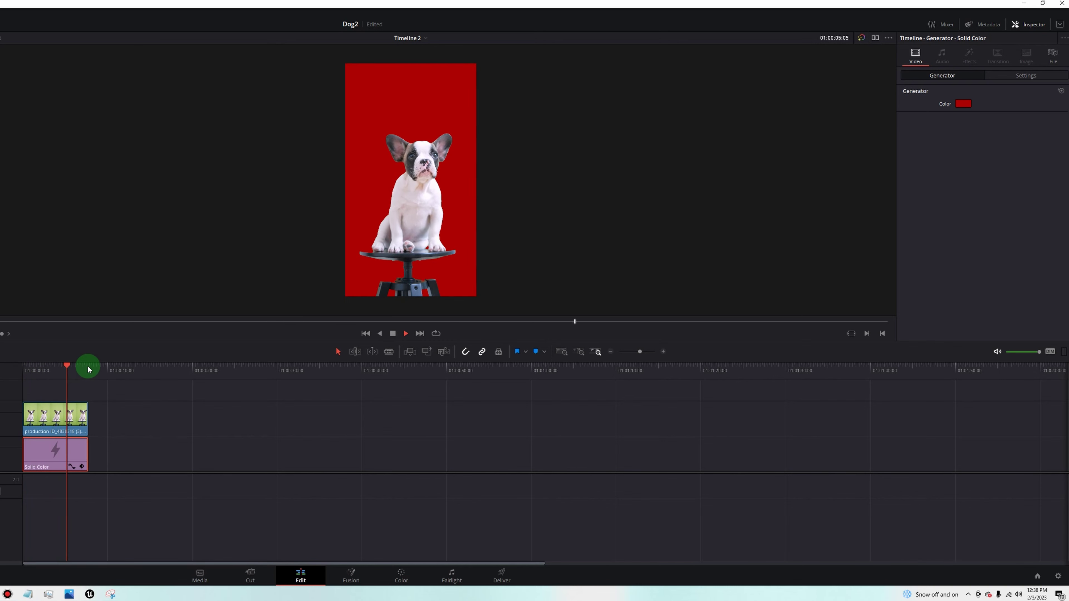
key(space)
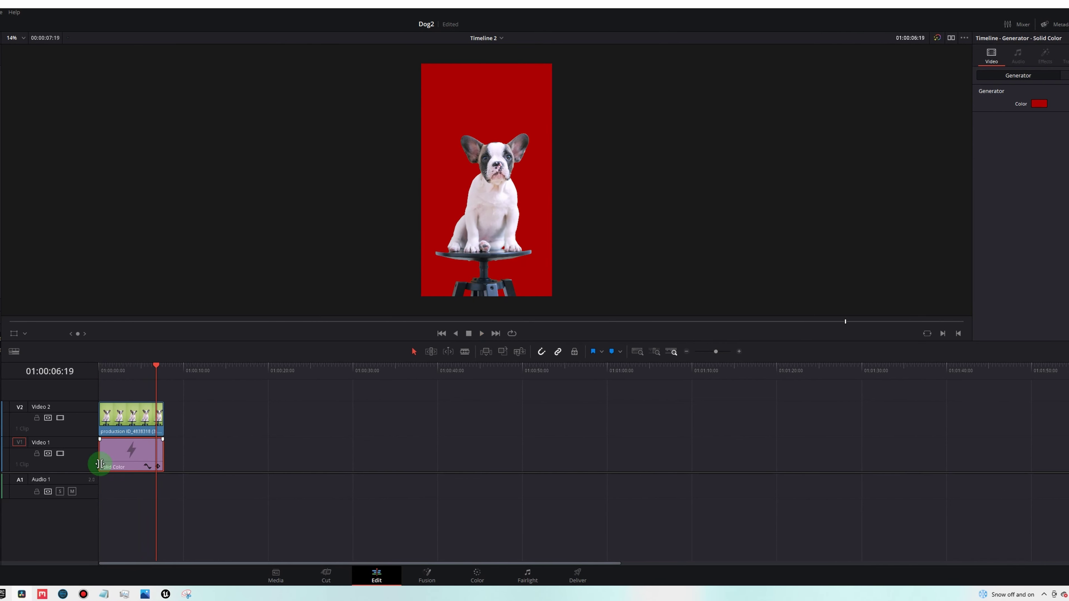
click(61, 456)
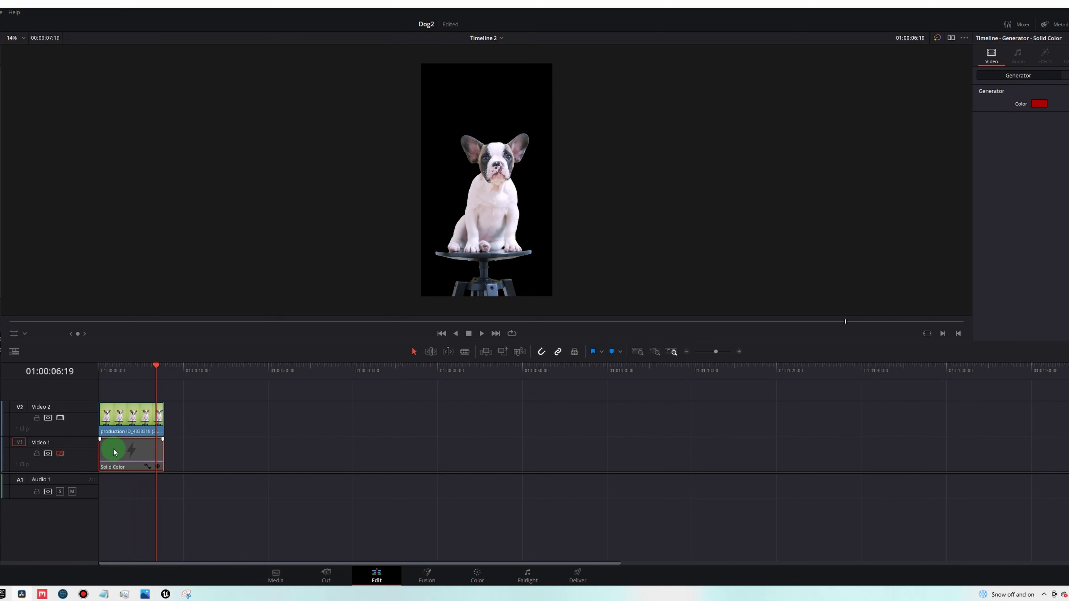
Step: On the Deliver page, name the export EXRDog and choose a new folder EXRDog1 in Videos as its location
click(665, 576)
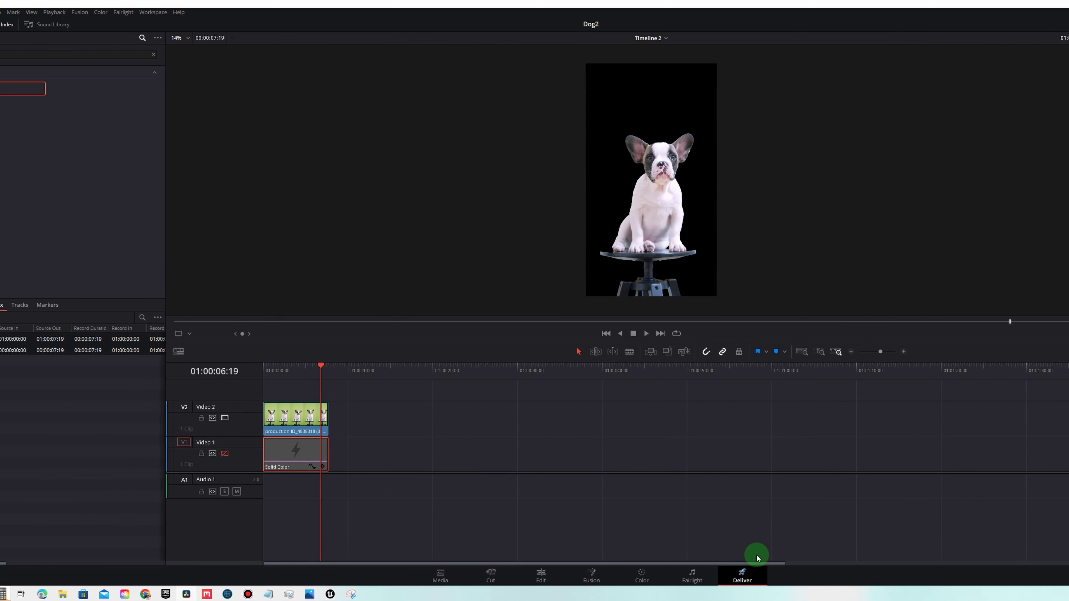
click(97, 98)
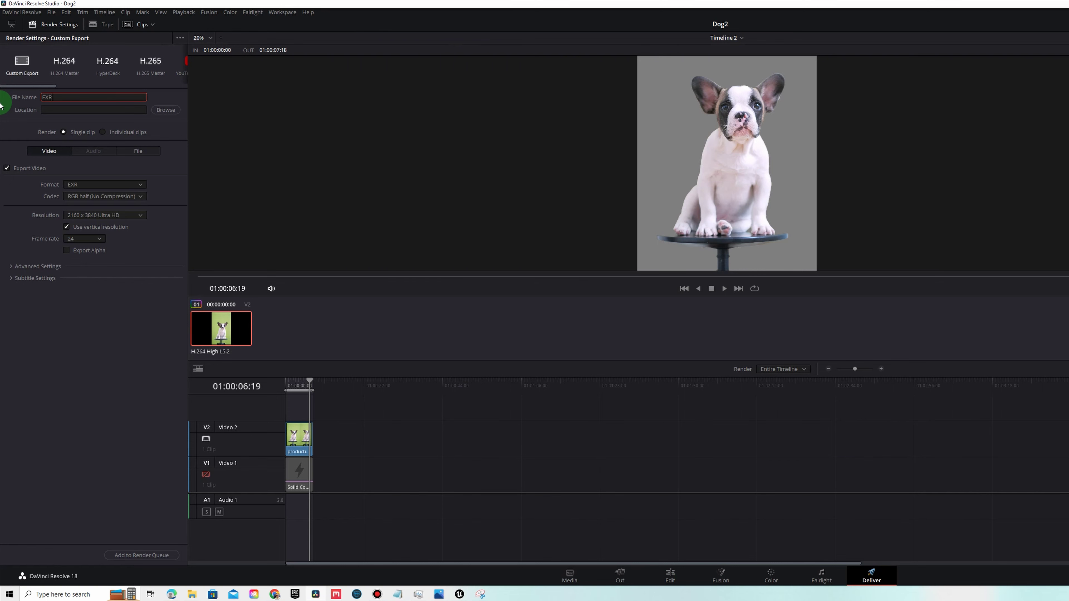
click(165, 109)
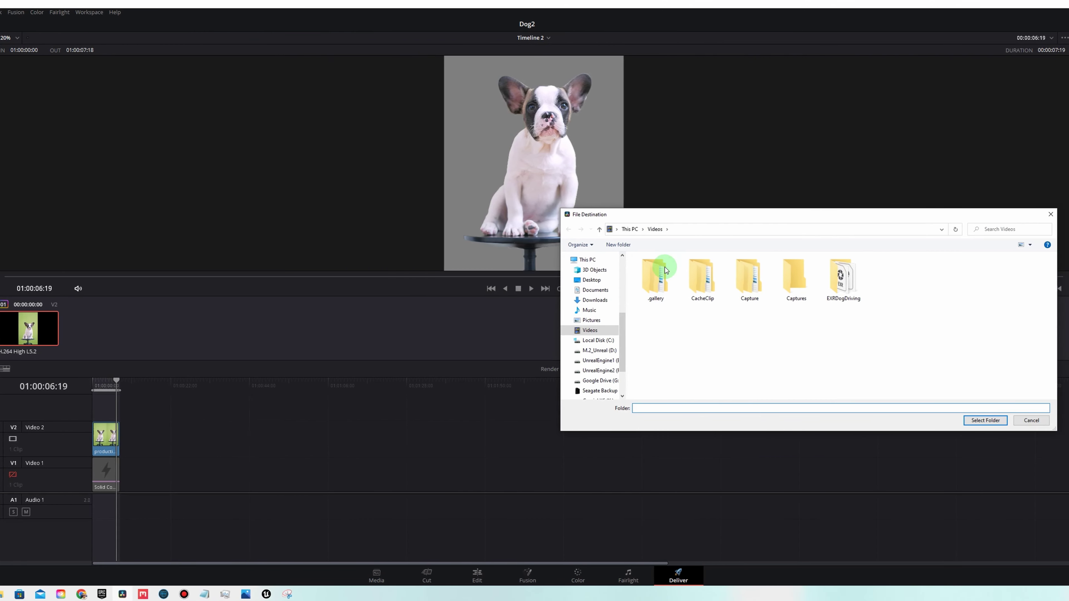
right_click(668, 333)
click(691, 438)
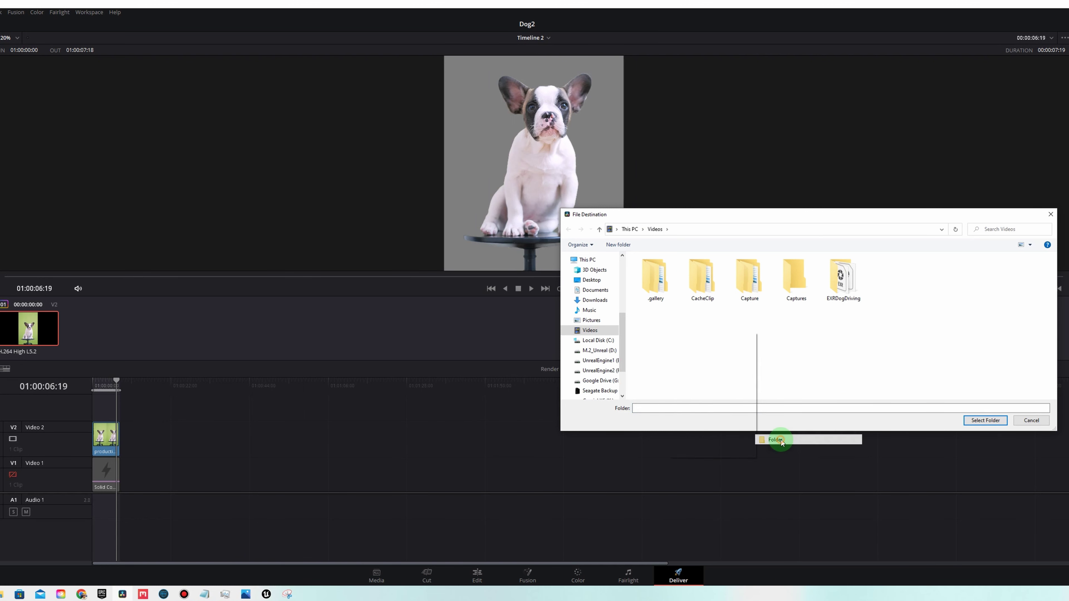
click(780, 441)
text(EXRDog1)
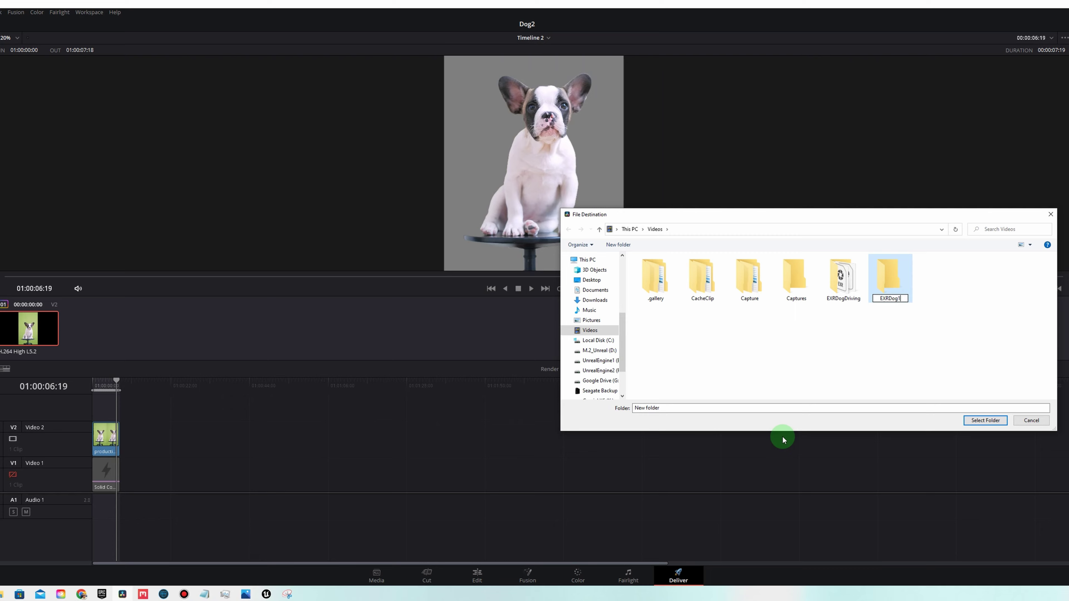
key(Return)
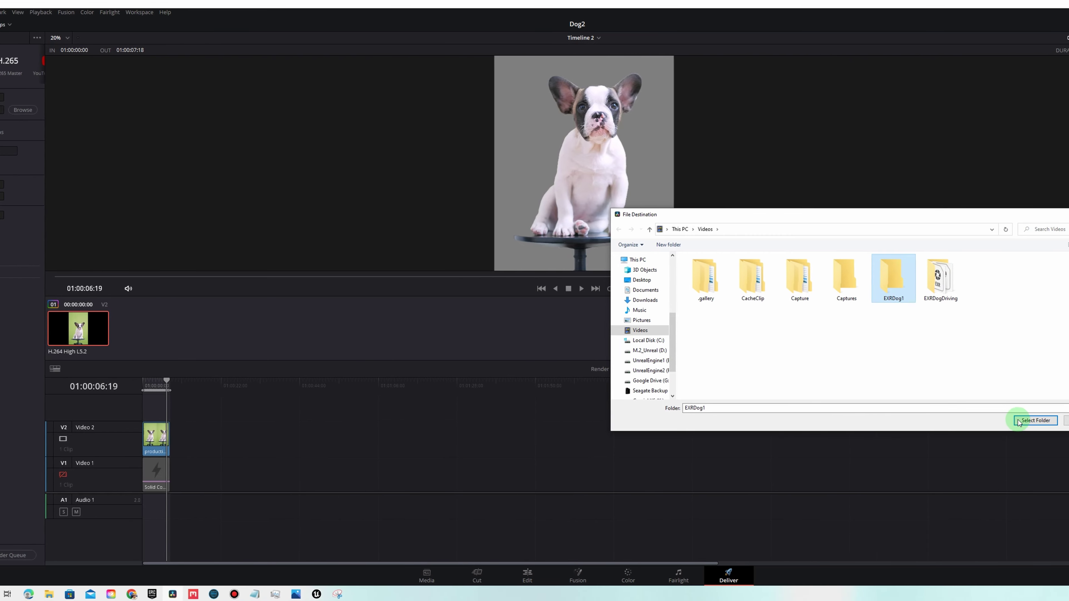
click(985, 420)
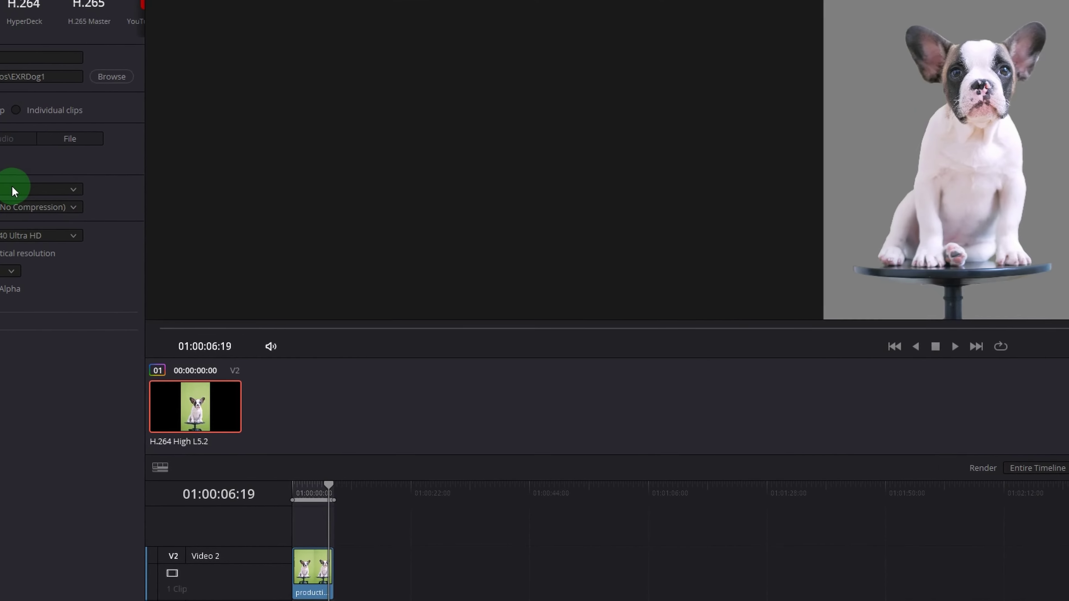
Step: Set the export to EXR format with RGB half (No Compression) codec at 24 fps, and enable Export Alpha
click(72, 181)
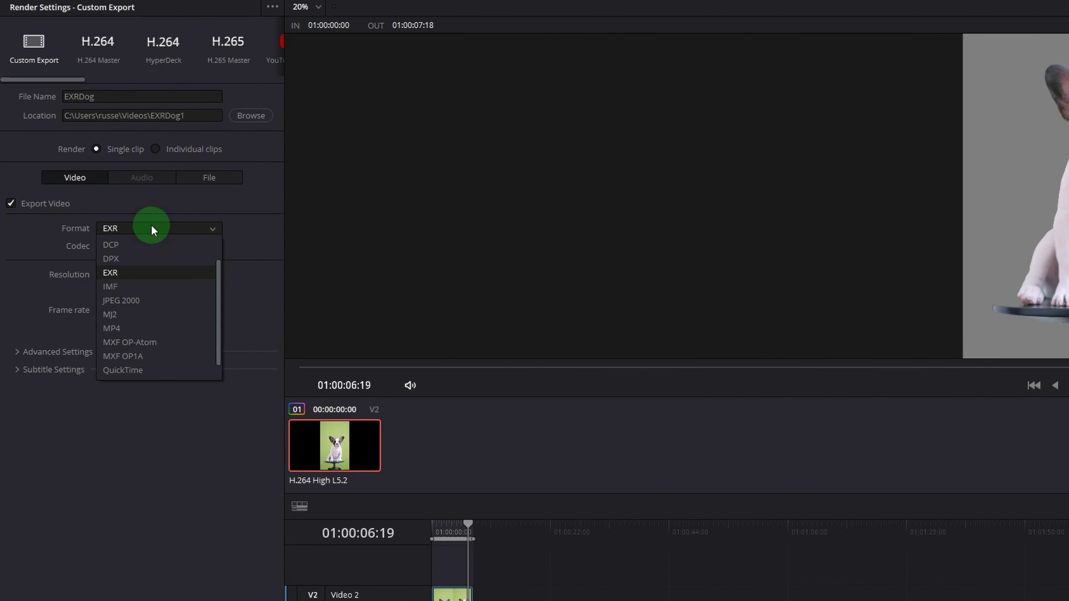
click(132, 270)
click(157, 247)
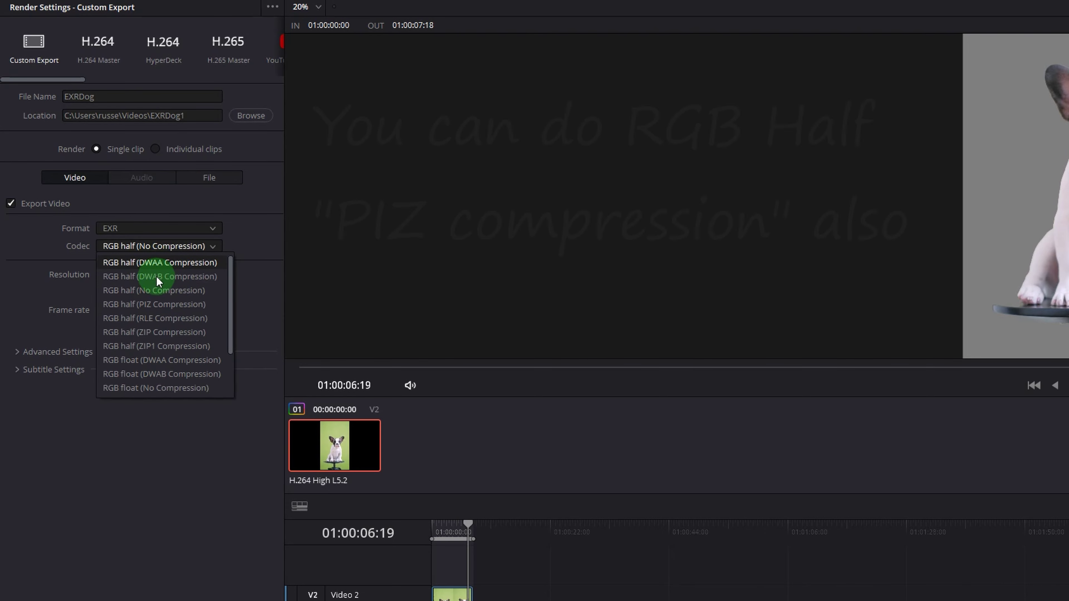
click(147, 290)
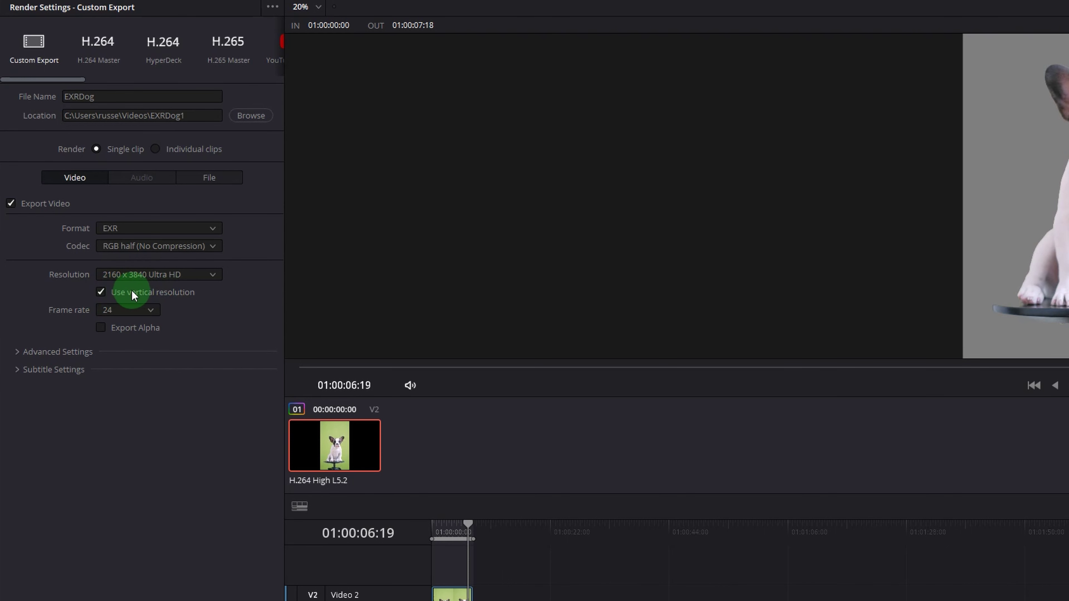
click(124, 310)
click(124, 309)
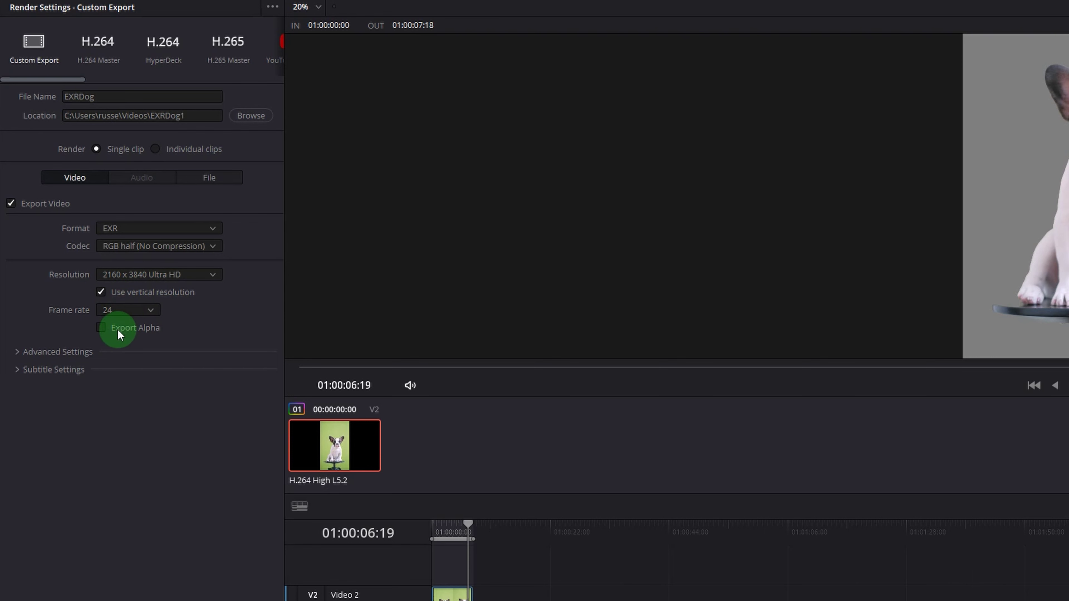
click(101, 327)
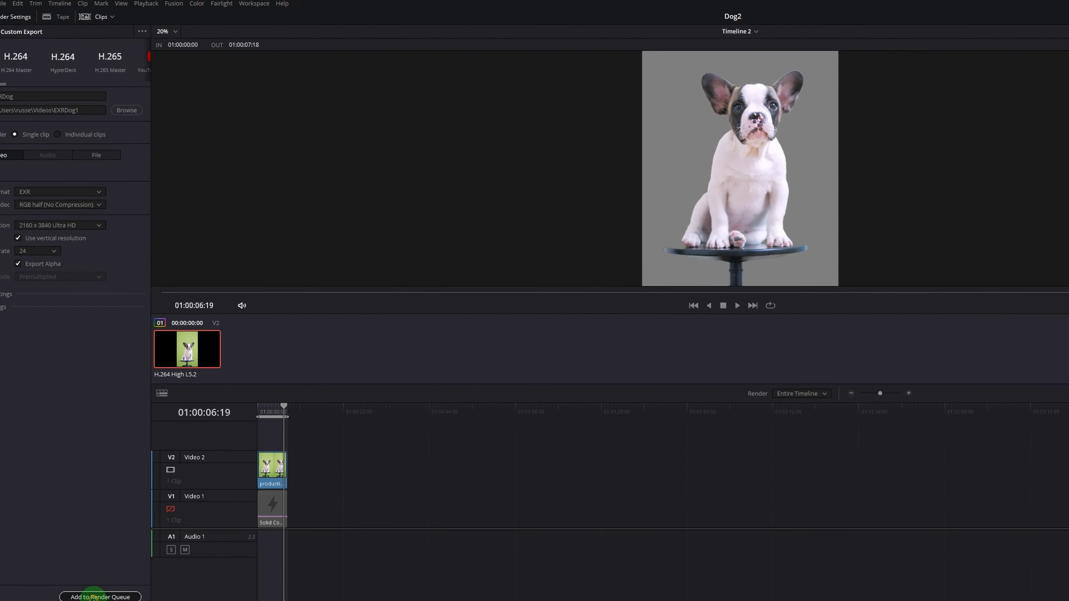
Step: Add the EXR export to the render queue and render it
click(96, 597)
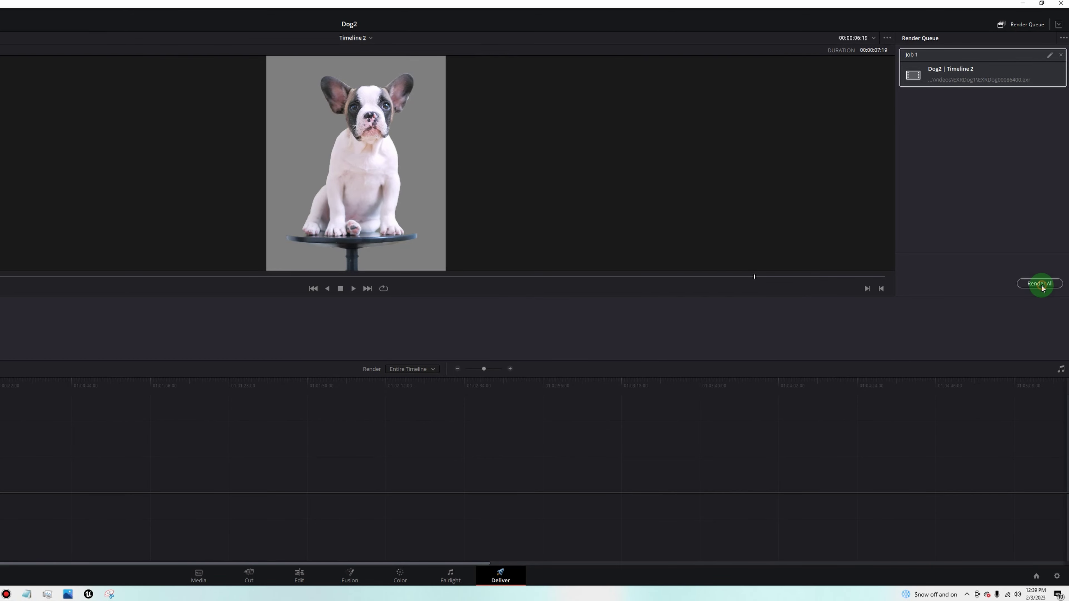
click(1041, 283)
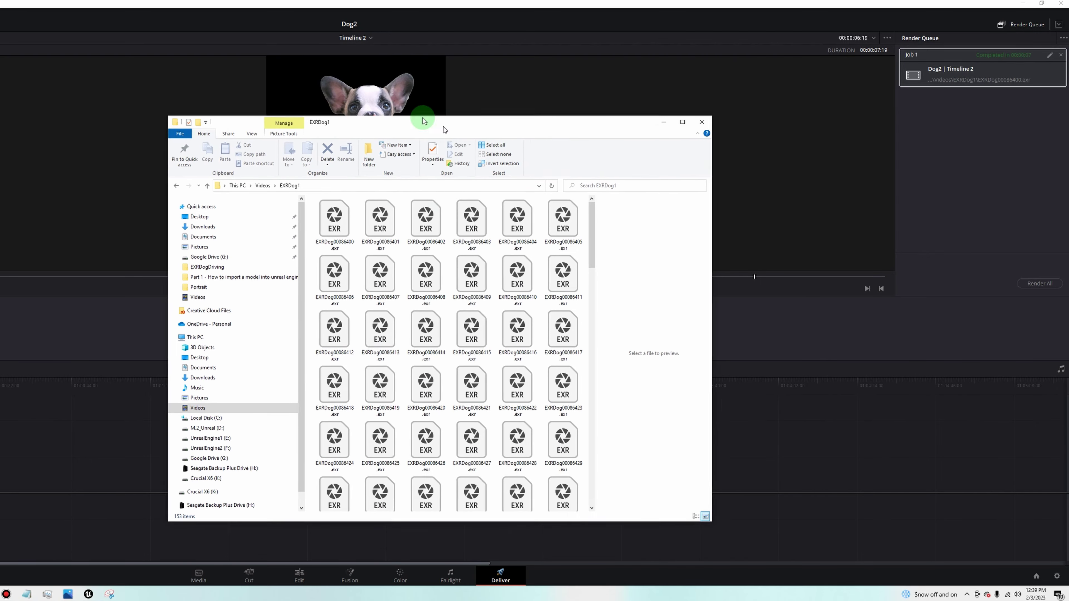
Step: Examine the rendered EXR image sequence in the EXRDog1 folder and move the folder window out of the way
click(305, 211)
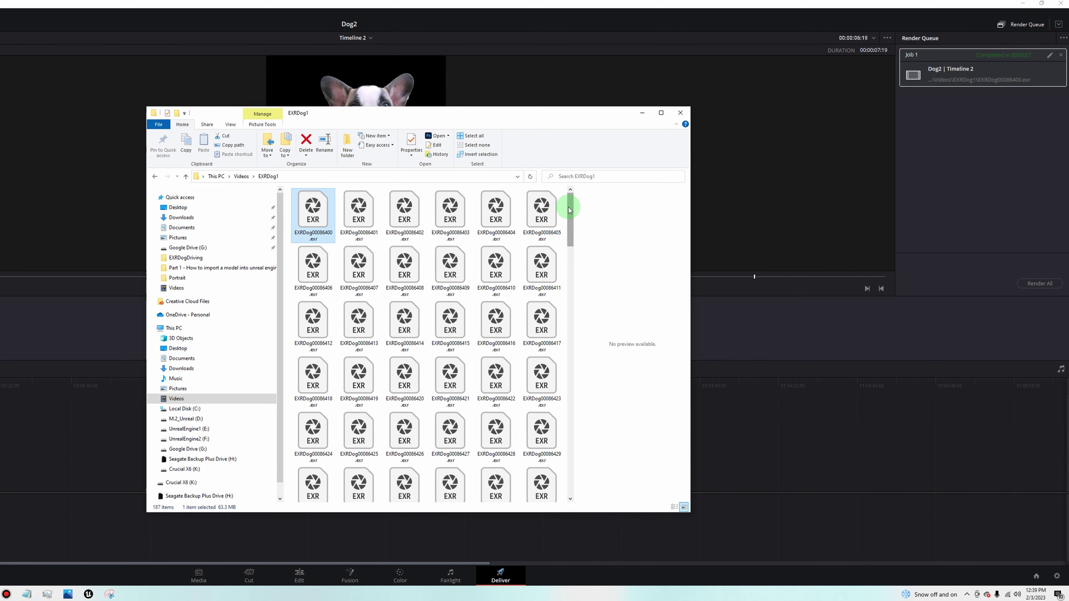
drag(569, 206, 493, 210)
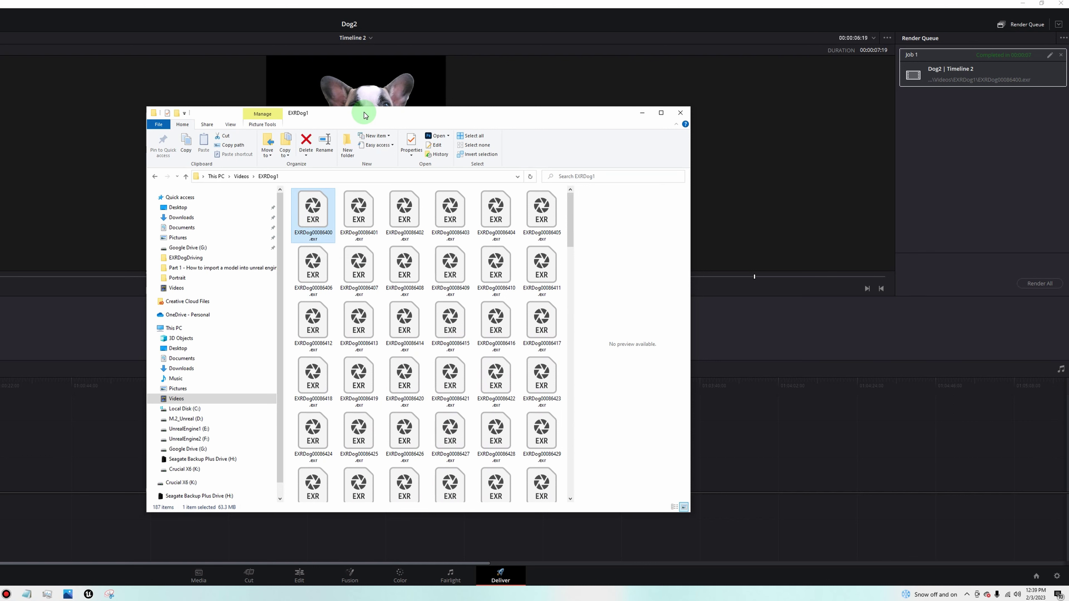
drag(365, 115, 1068, 141)
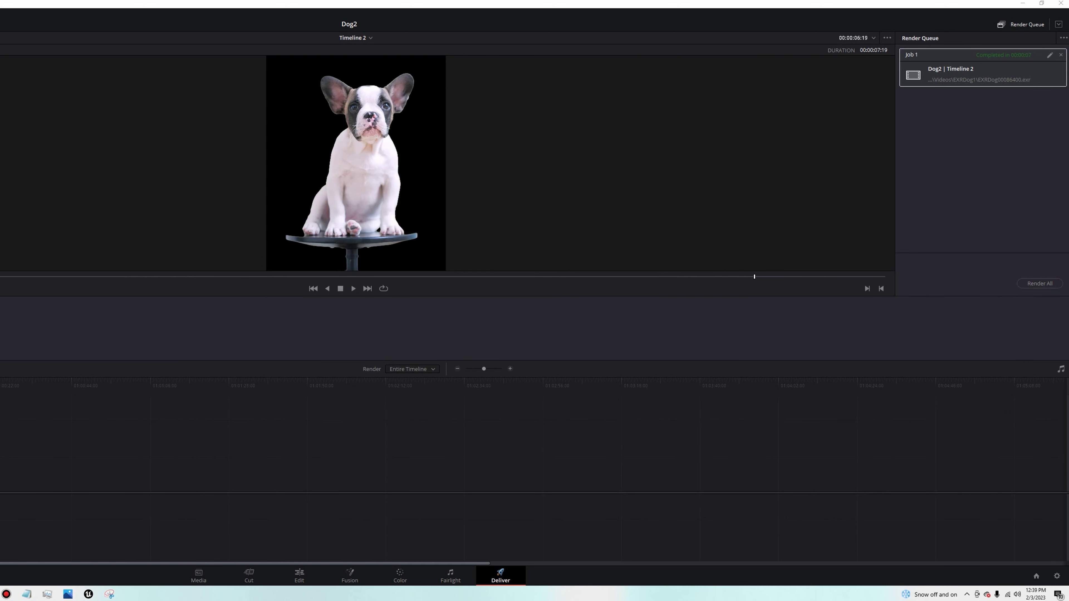
Step: Switch to Unreal Engine and create a folder named EXR in the project's main content folder
click(88, 594)
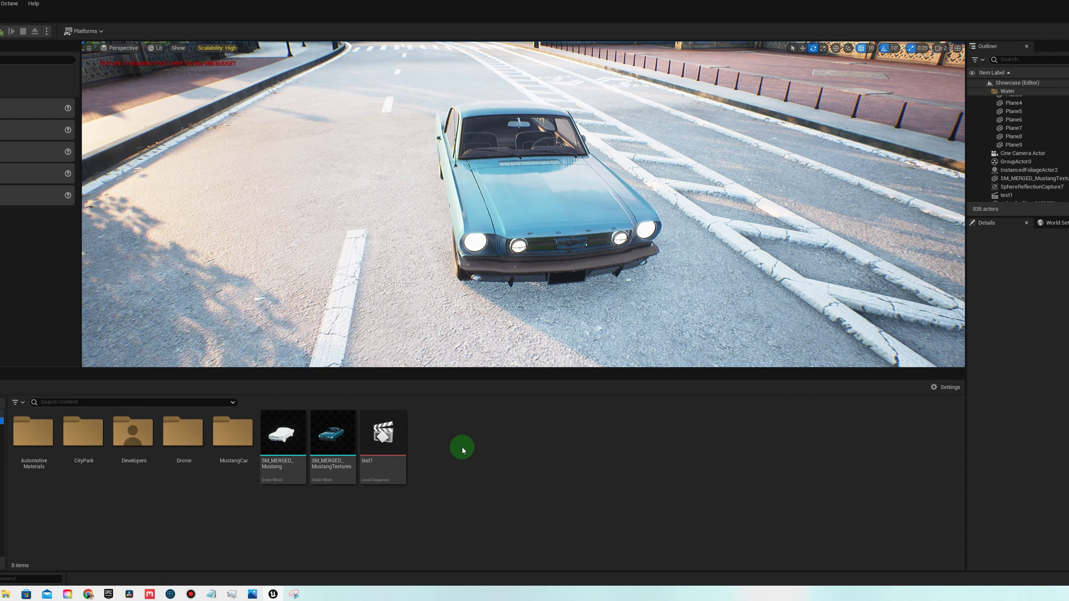
right_click(462, 450)
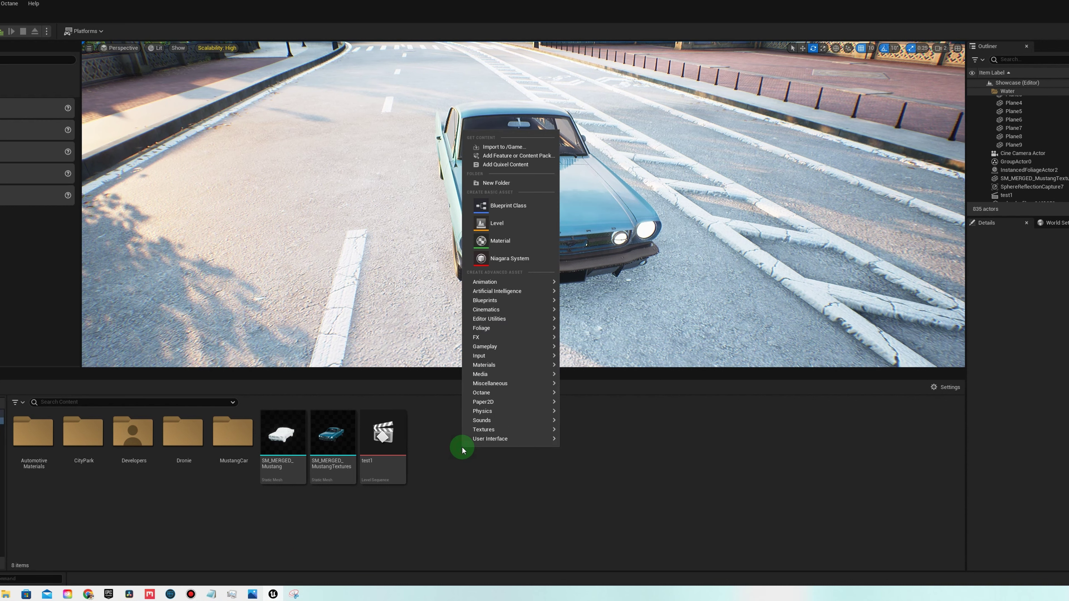
mouse_move(529, 325)
click(515, 180)
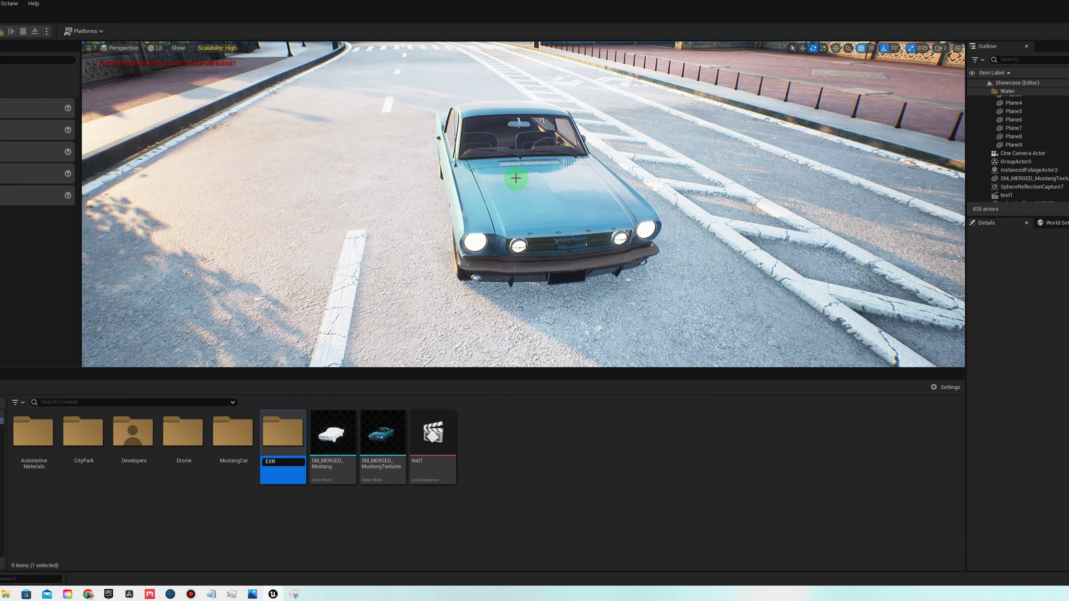
text(EXR)
key(Return)
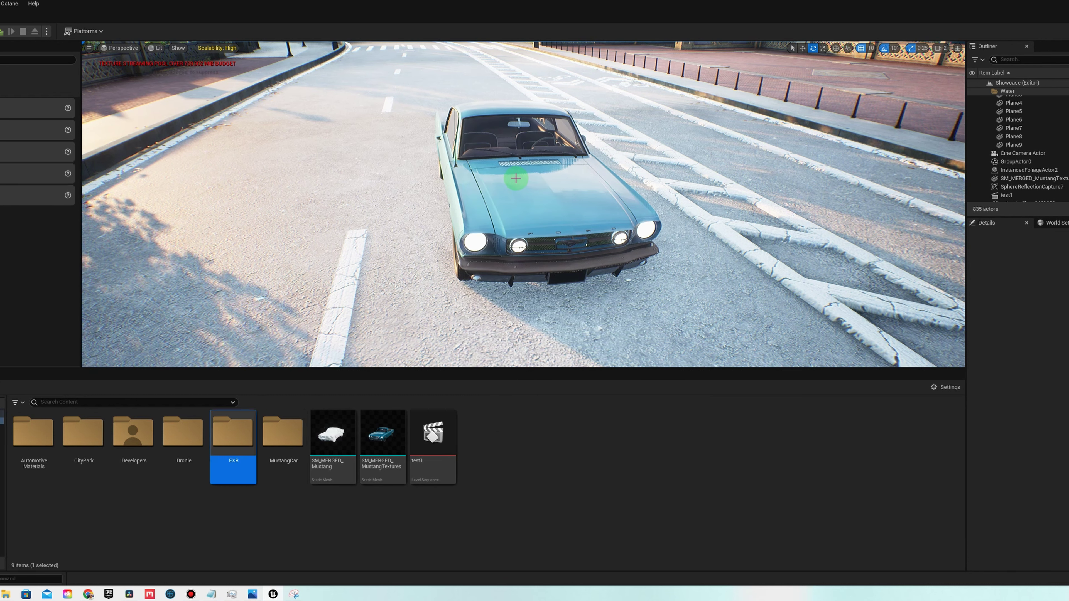
Step: Create a subfolder named DOG inside the EXR folder
double_click(234, 436)
right_click(212, 488)
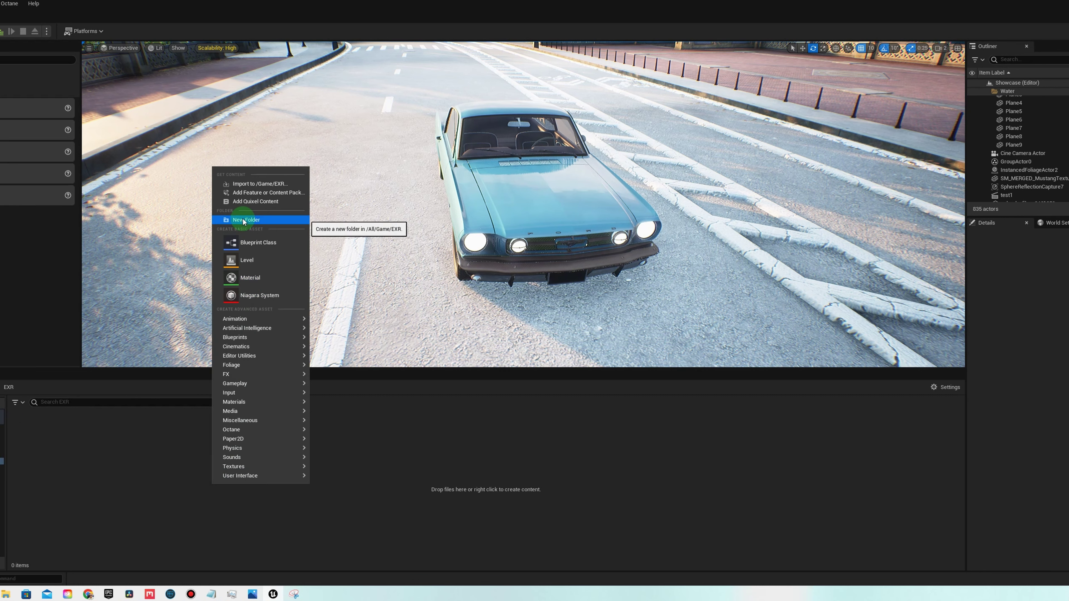
click(243, 219)
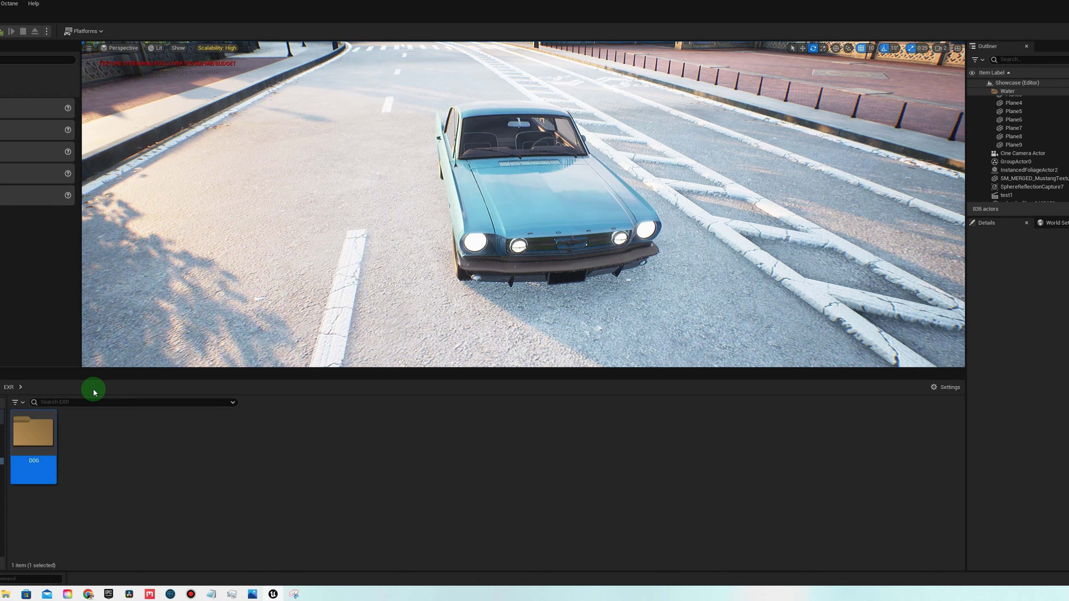
Step: Create an Img Media Source in the DOG folder and name it Dog_NewImgMediaSource
double_click(34, 433)
right_click(127, 471)
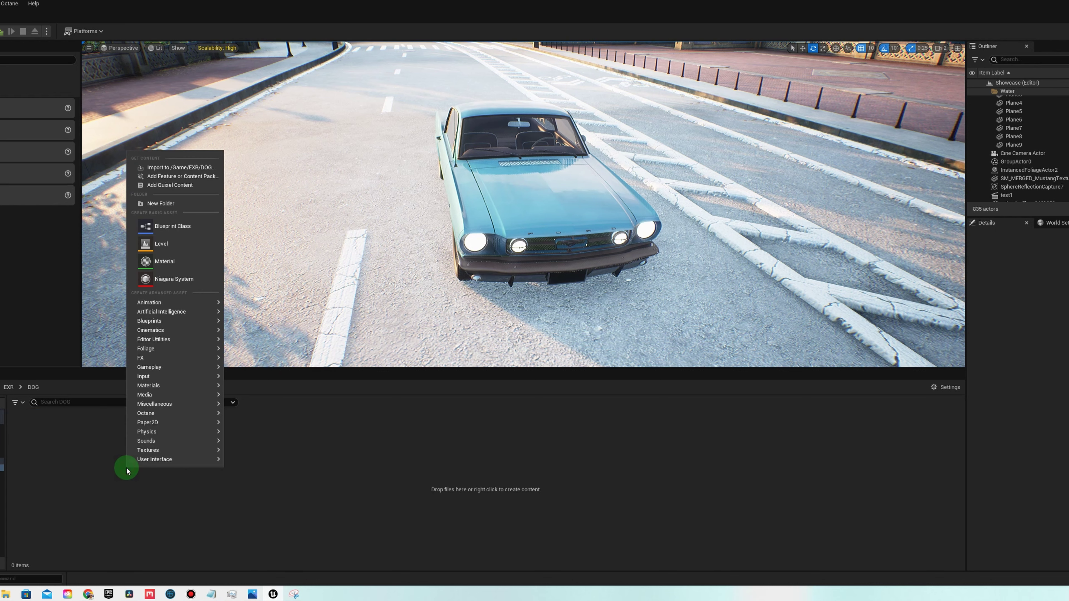
mouse_move(166, 396)
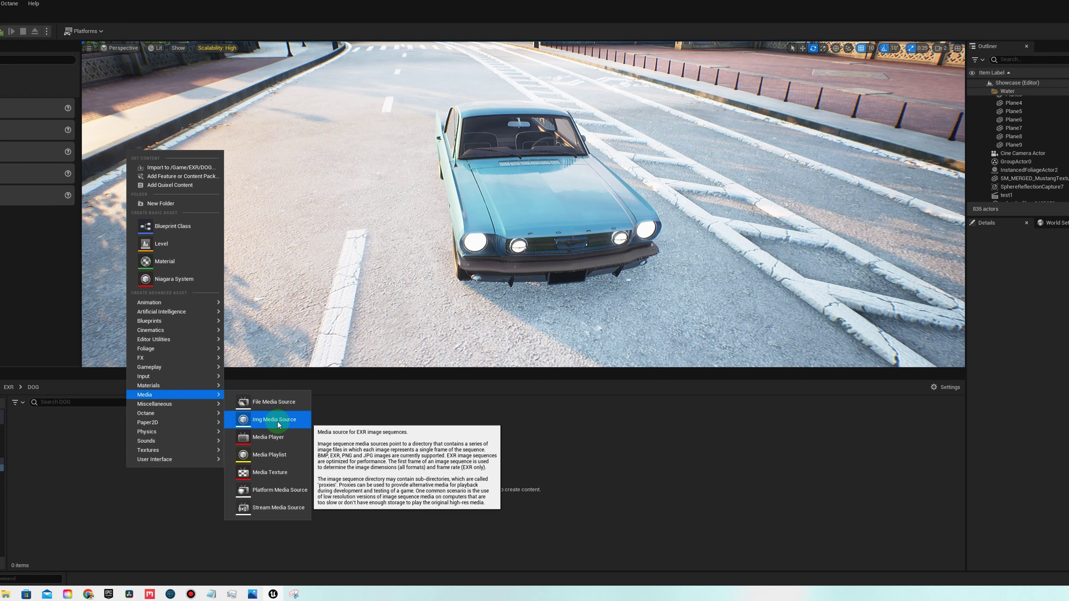
click(278, 424)
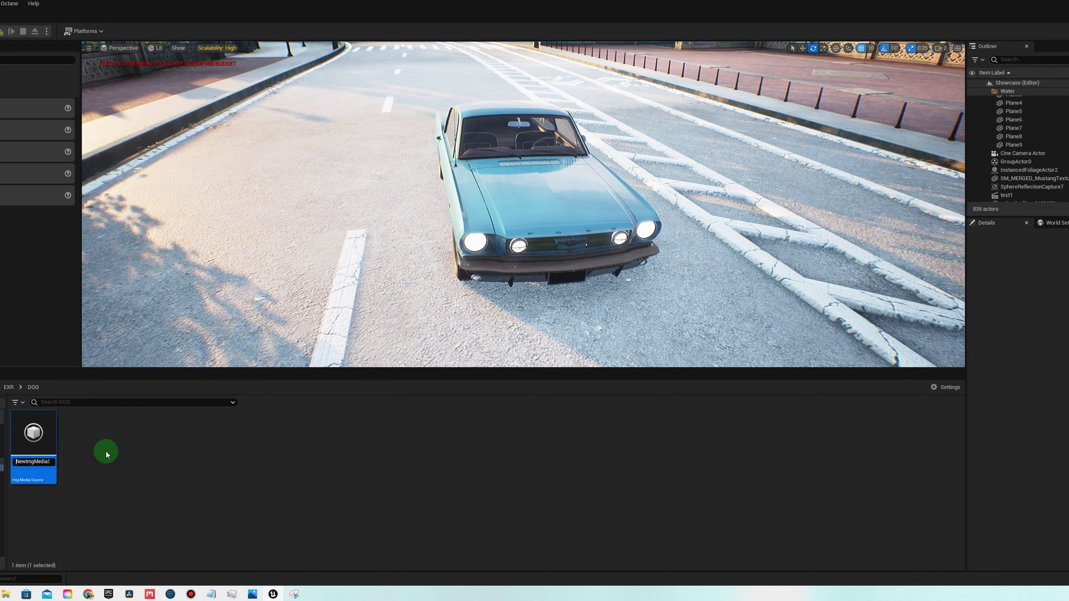
text(Dog_)
key(Return)
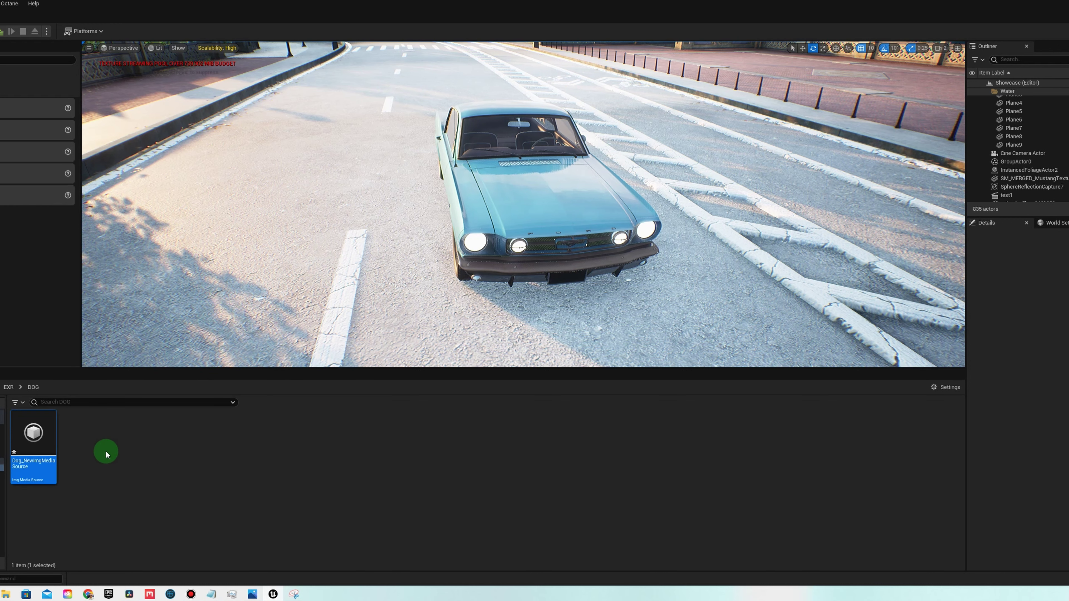
Step: Set the sequence path of Dog_NewImgMediaSource to the first EXR frame in the EXRDog1 folder under Videos
double_click(37, 432)
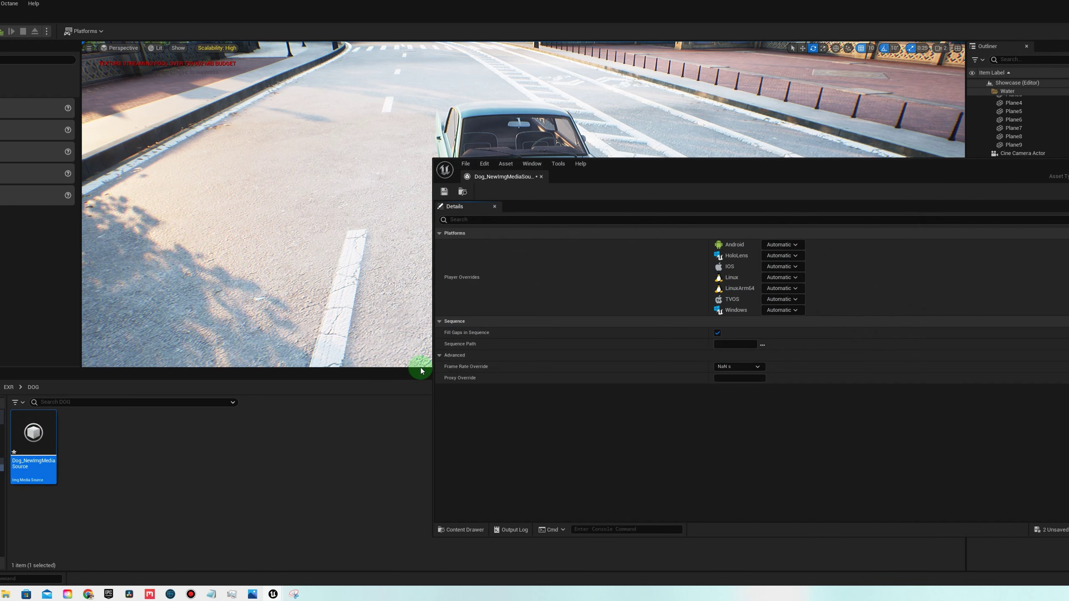
click(763, 345)
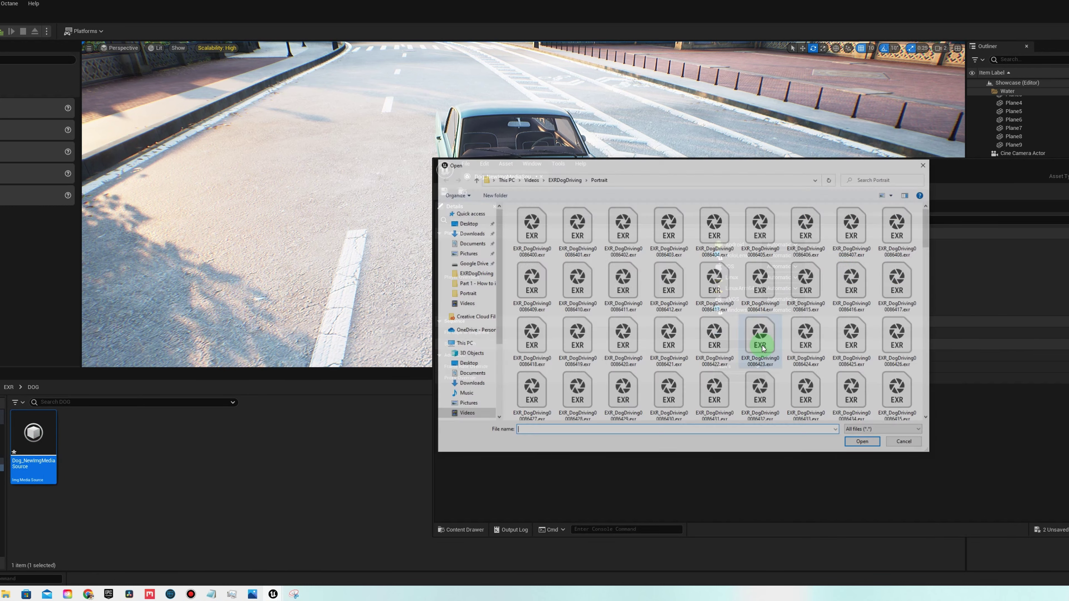
click(572, 186)
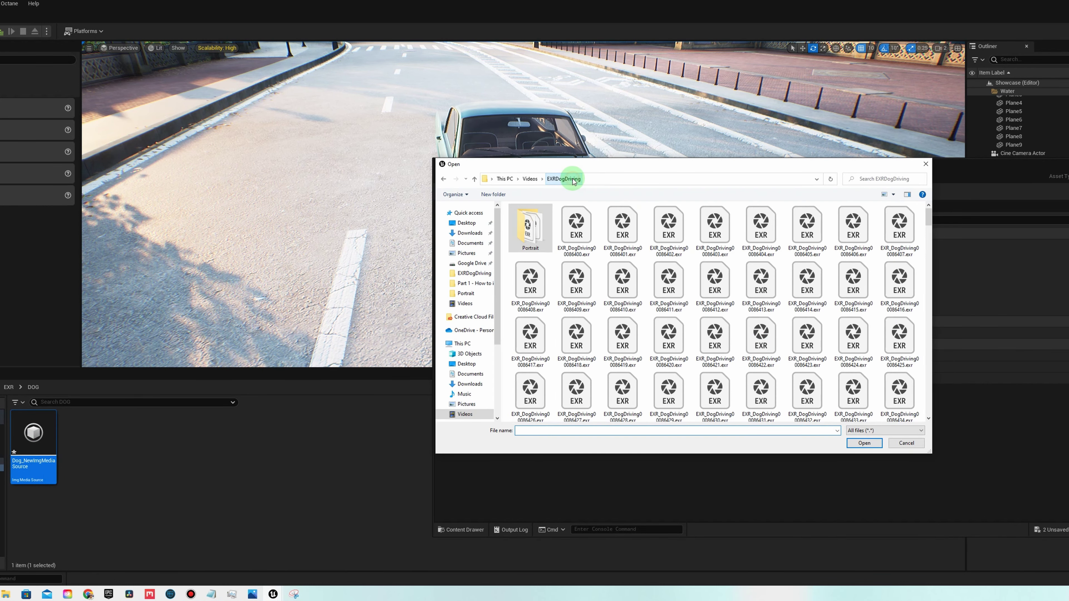
click(530, 178)
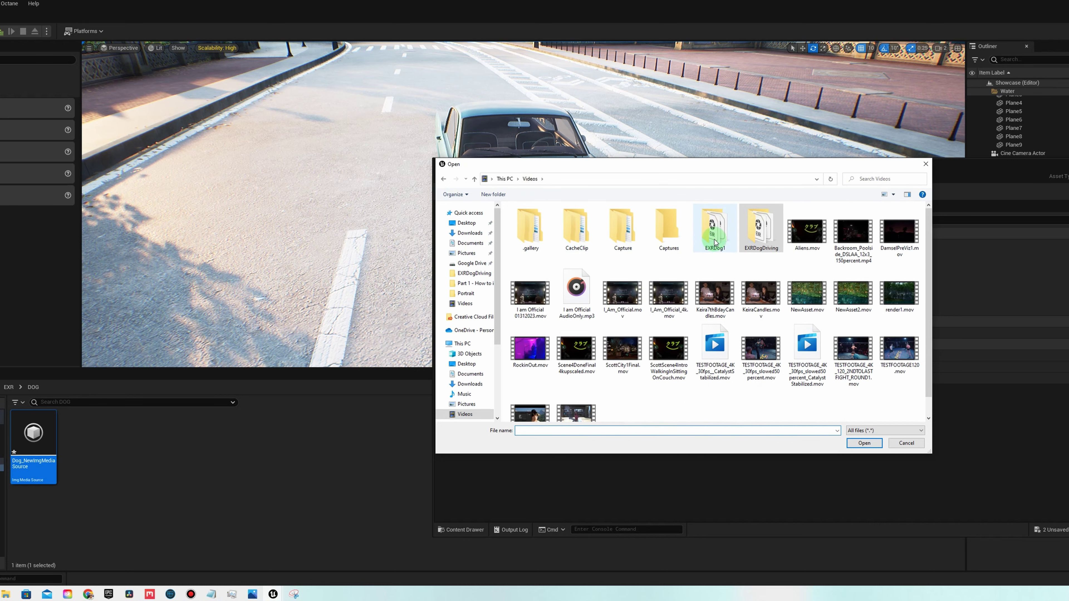
double_click(714, 247)
click(536, 239)
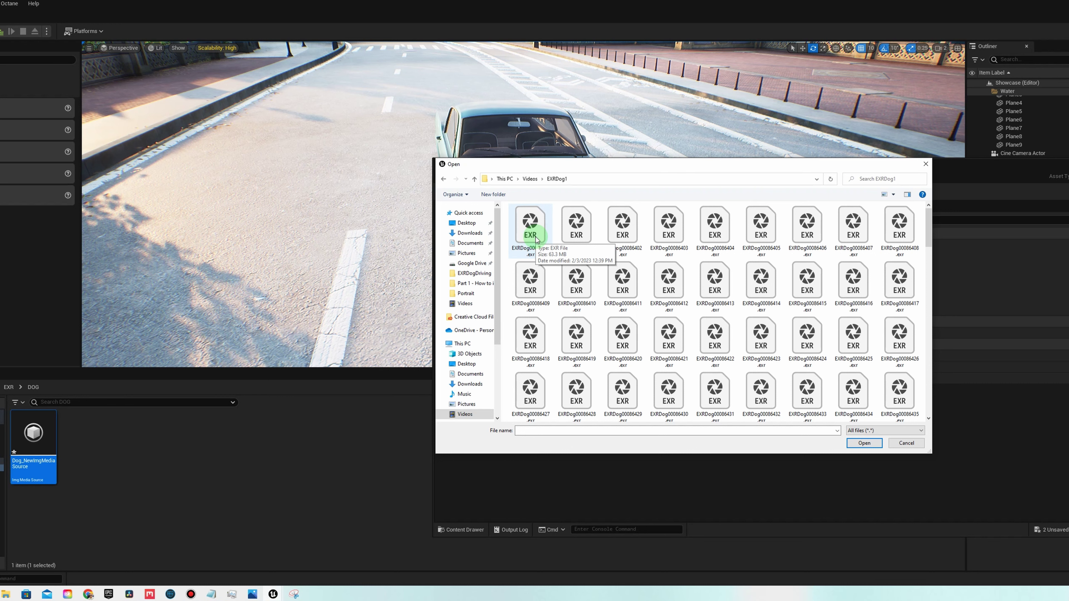
double_click(536, 239)
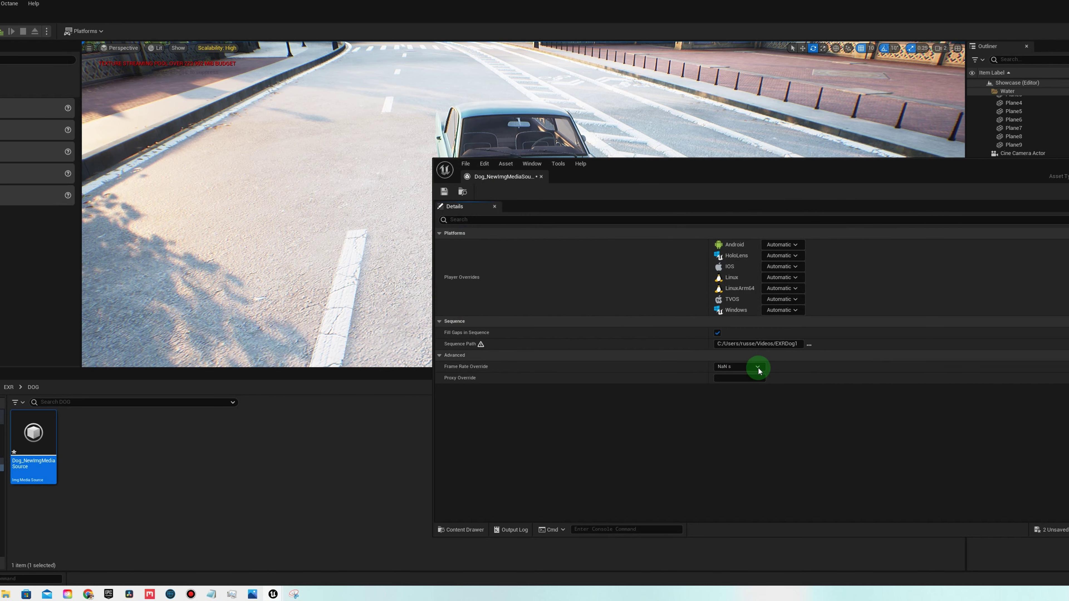
Step: Override the media source's frame rate to 24 fps (film), save it and close its editor
click(759, 368)
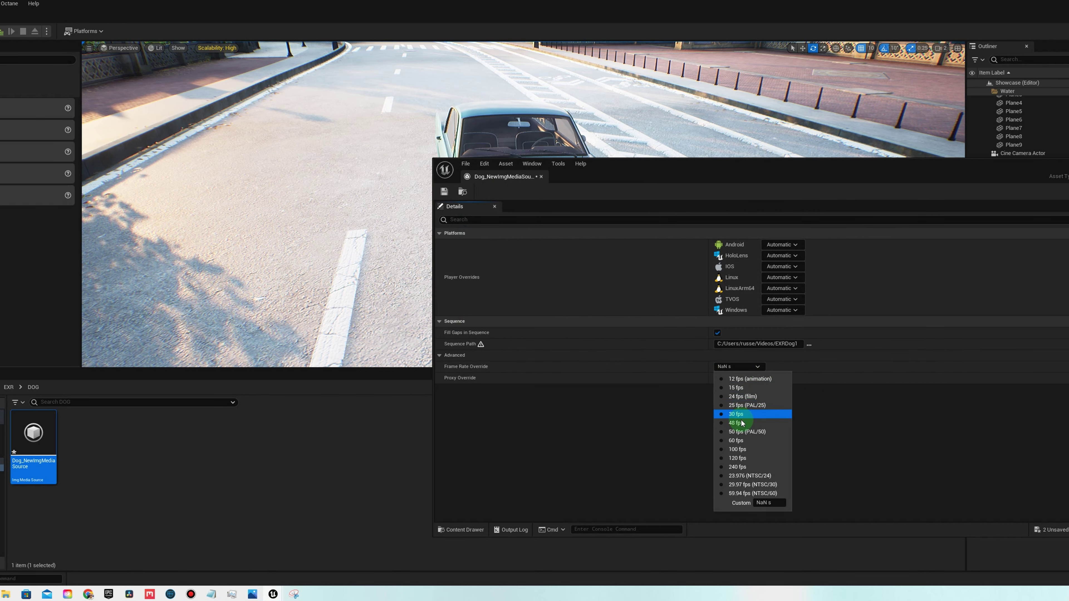
click(746, 397)
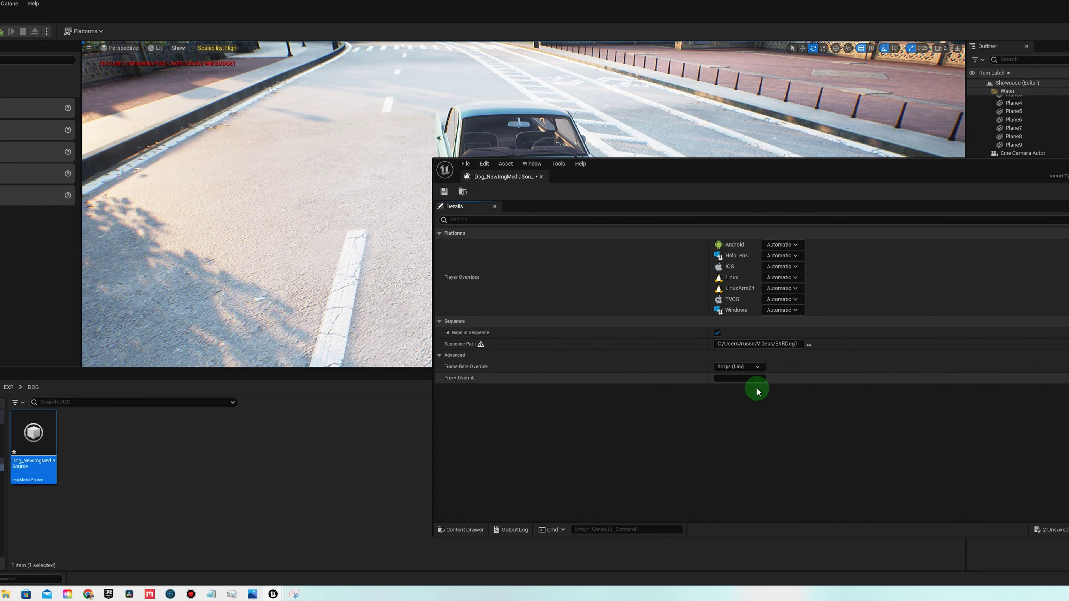
click(444, 192)
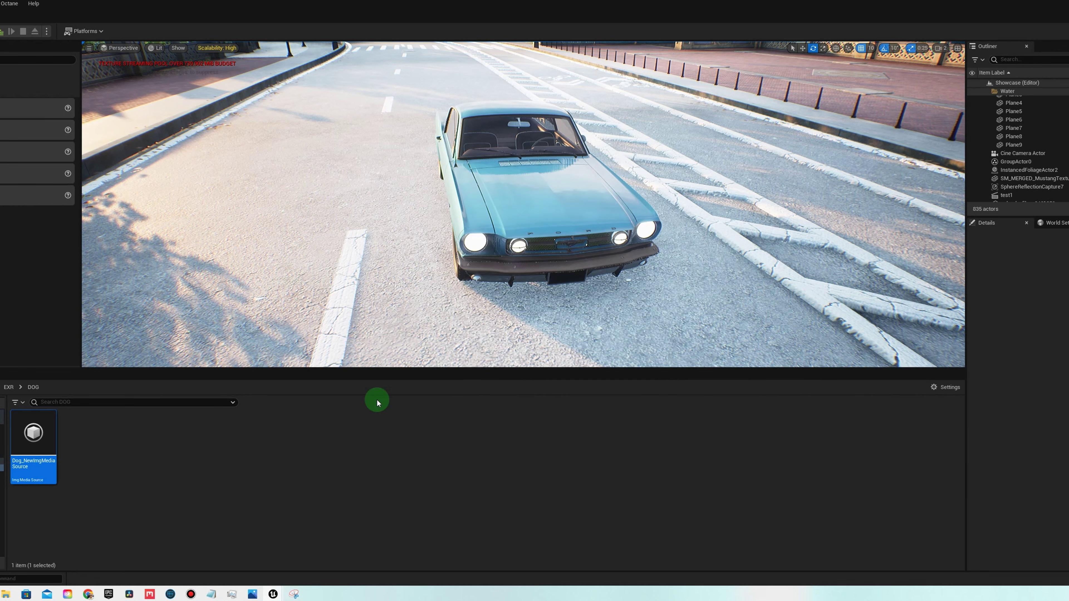
Step: Create a Media Player with a linked video output MediaTexture and name it Dog_NewMediaPlayer
right_click(198, 484)
mouse_move(242, 411)
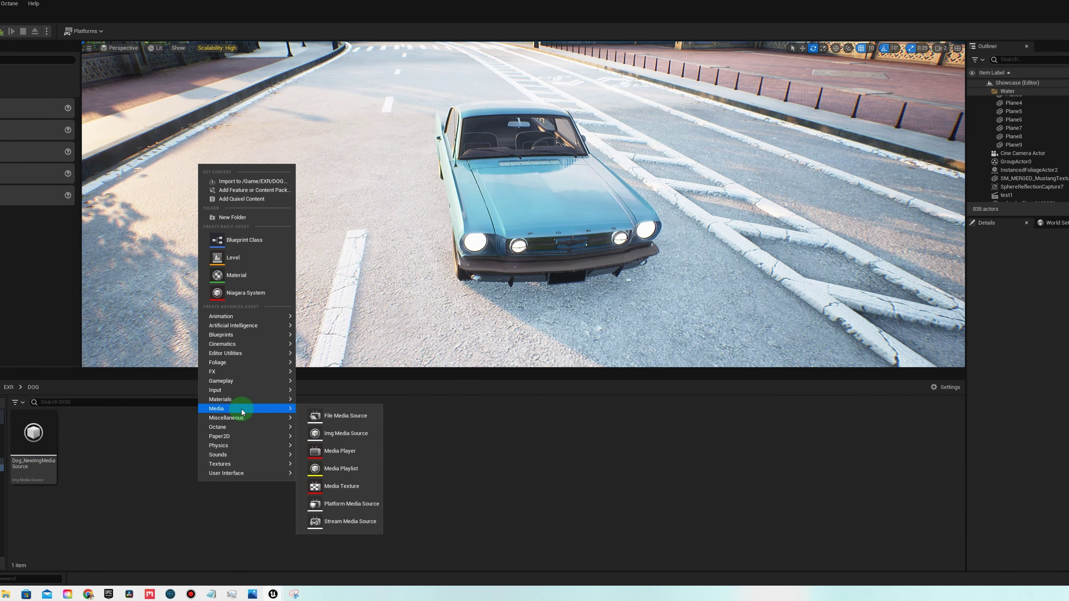
click(340, 457)
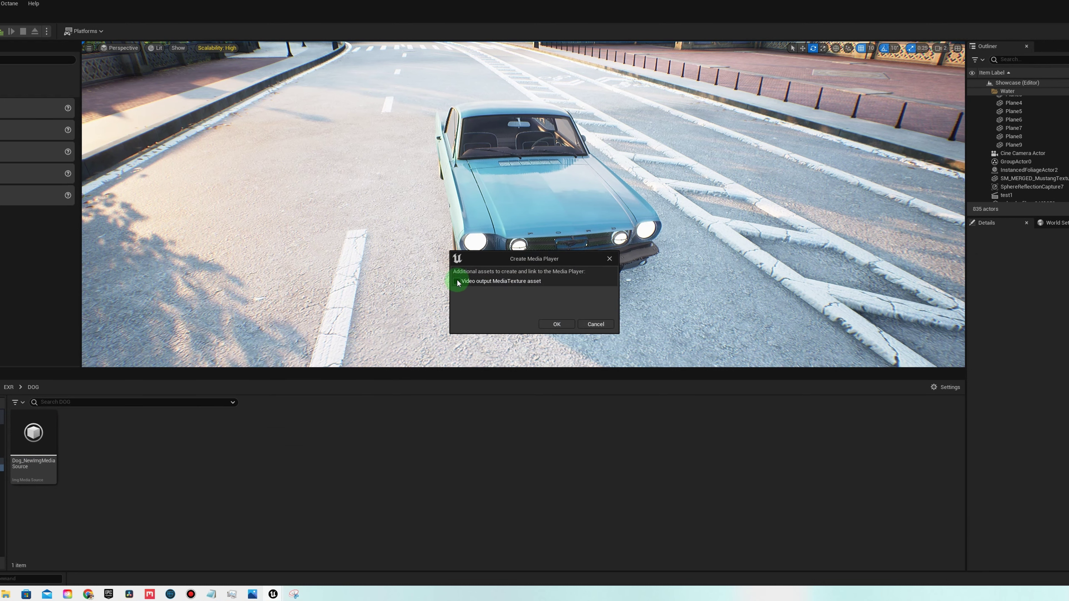
click(556, 325)
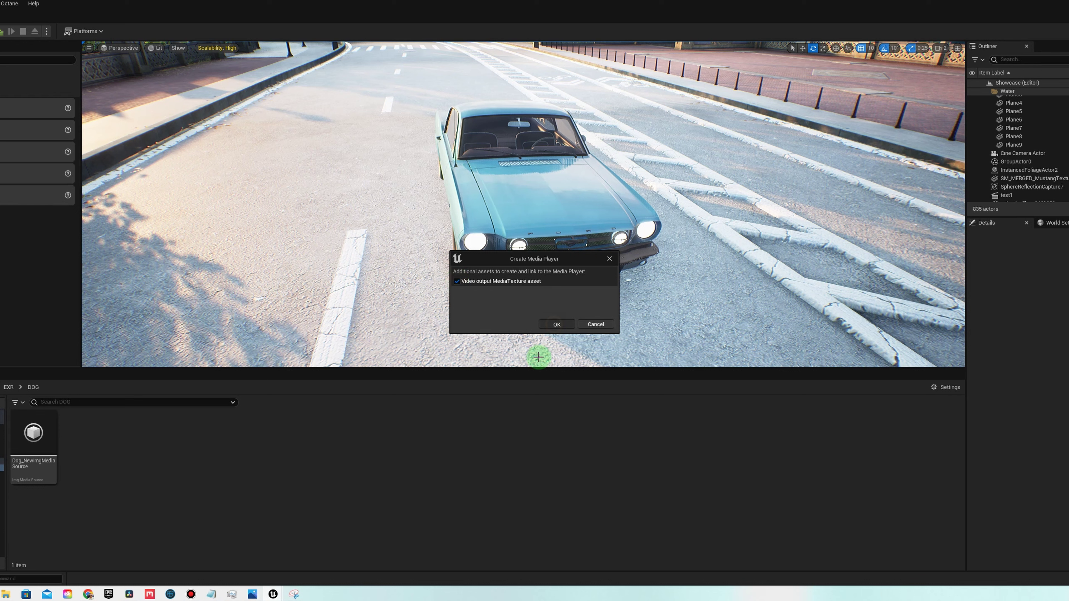
text(DOg)
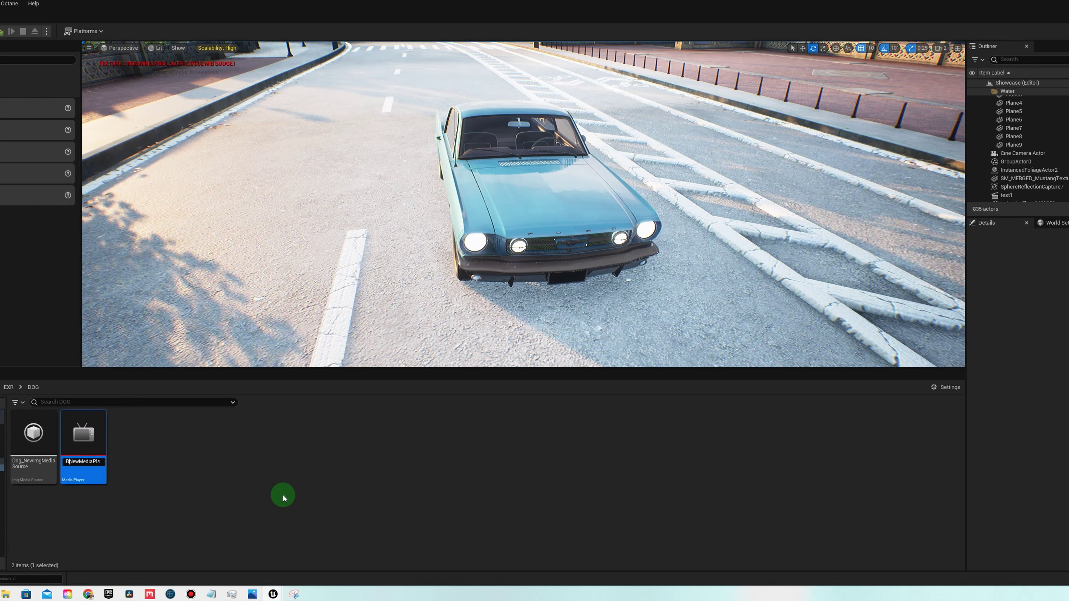
key(BackSpace)
key(BackSpace)
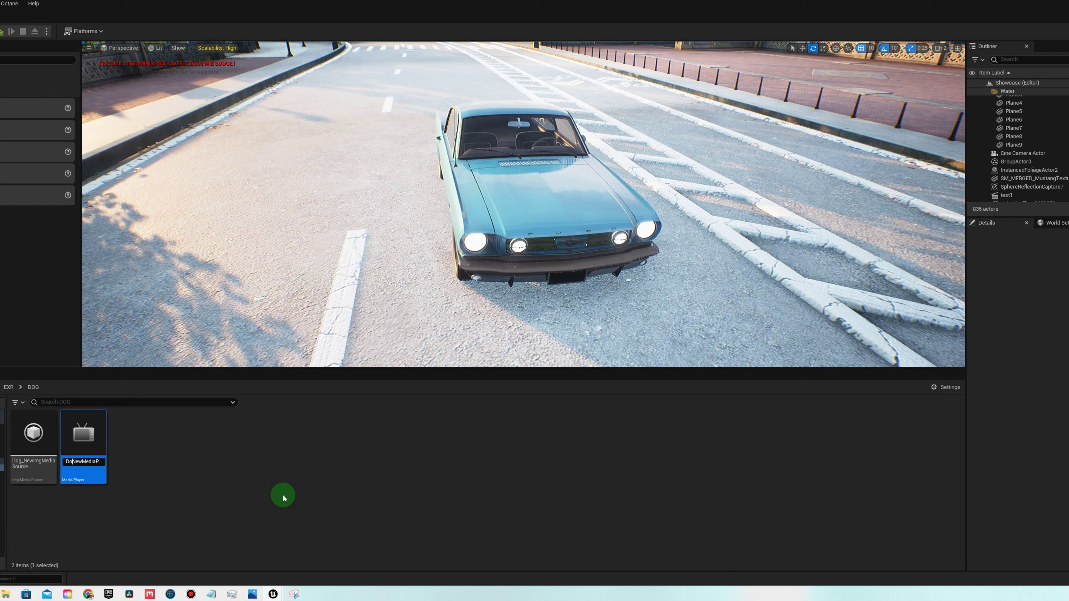
text(og_)
key(Return)
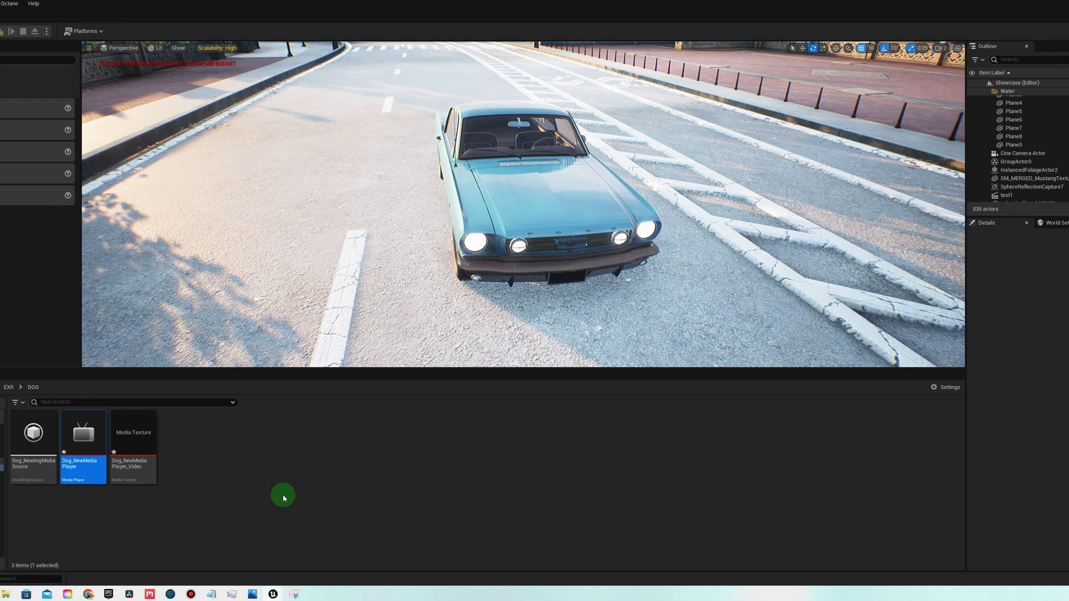
Step: Place a plane on the road beside the car, rotate it upright and apply the Dog_NewMediaPlayer_Video texture to it
click(152, 449)
click(133, 445)
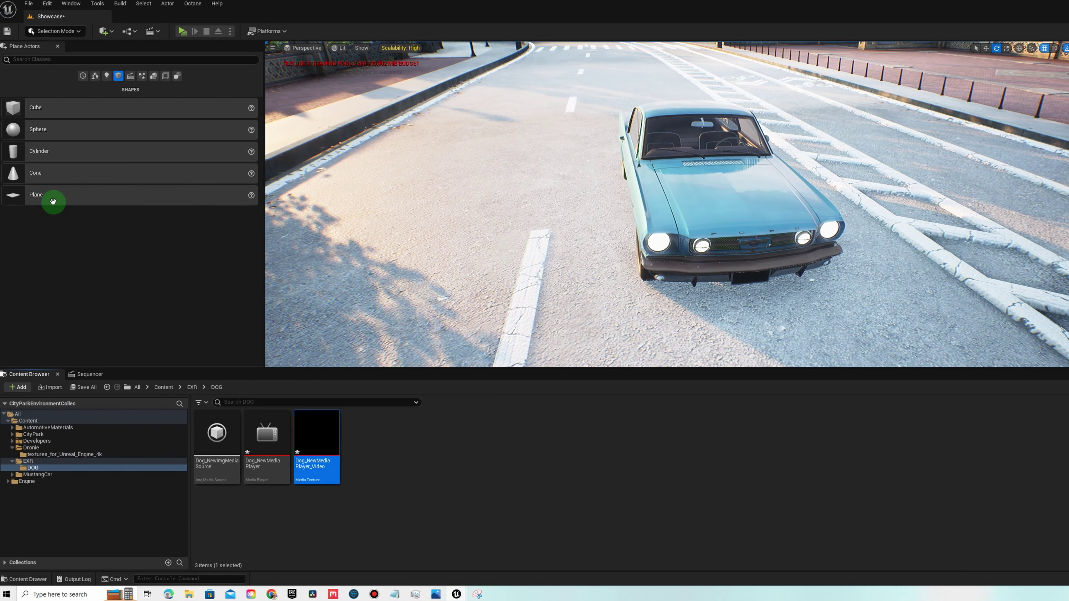
drag(59, 198, 511, 230)
key(w)
key(e)
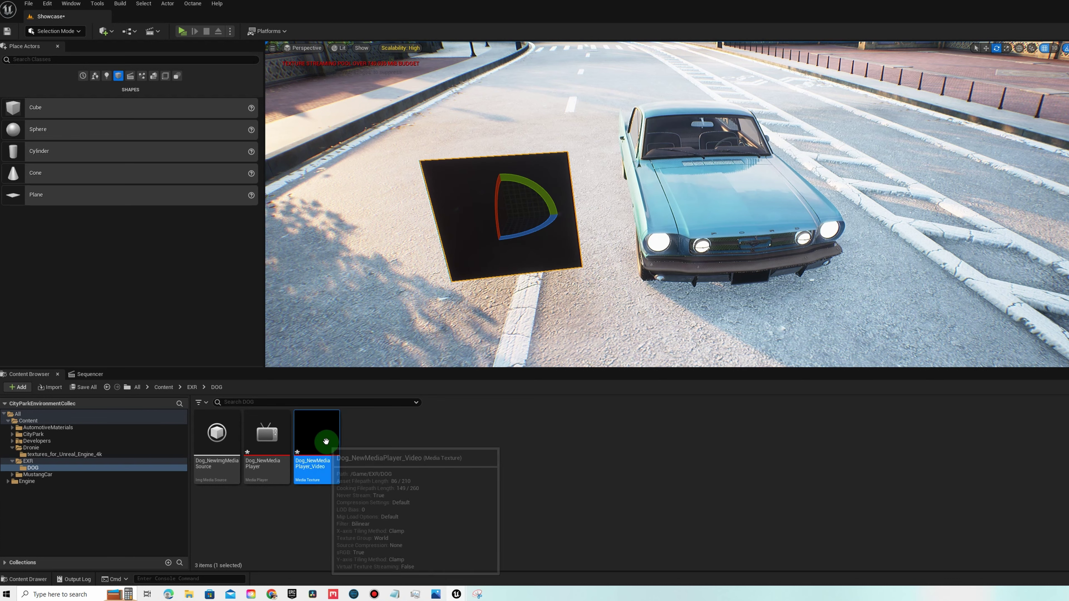
drag(320, 442, 487, 227)
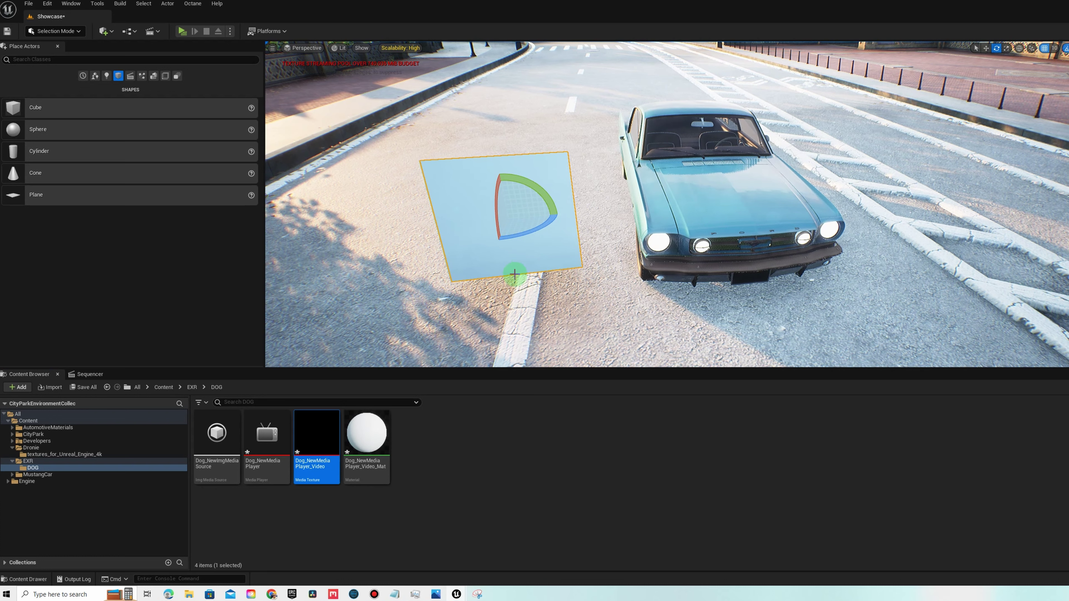
Step: Play Dog_NewImgMediaSource in the Dog_NewMediaPlayer editor and get the editor window out of the way
click(266, 440)
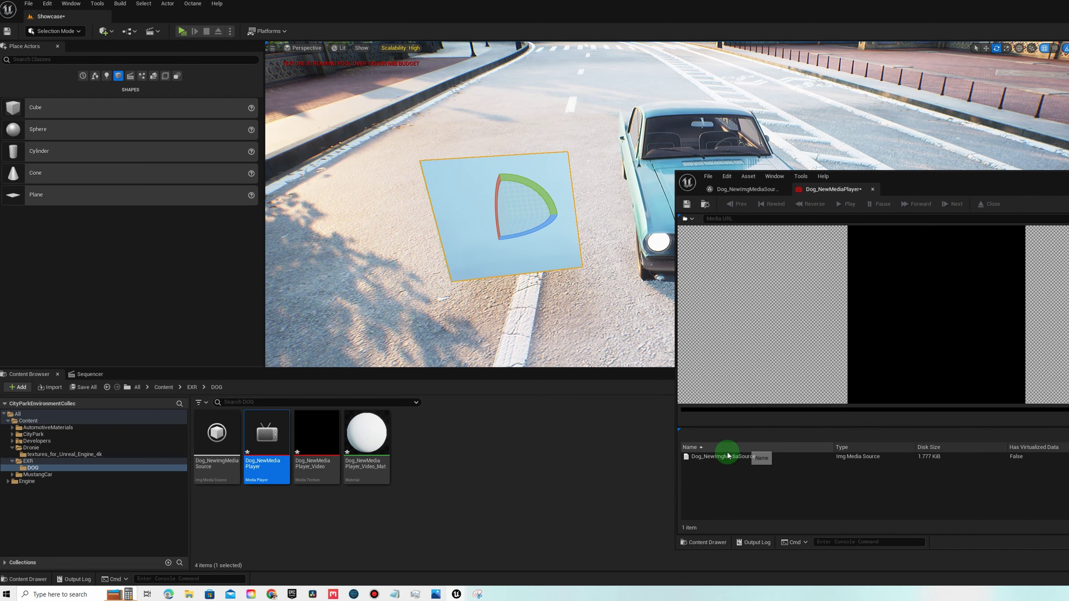
double_click(721, 458)
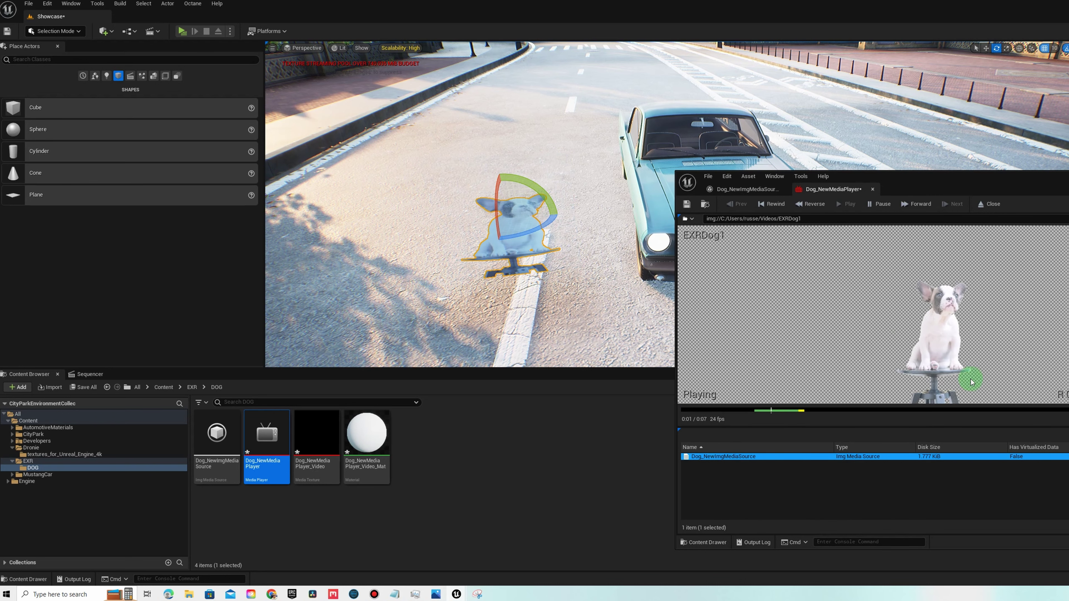
click(1067, 177)
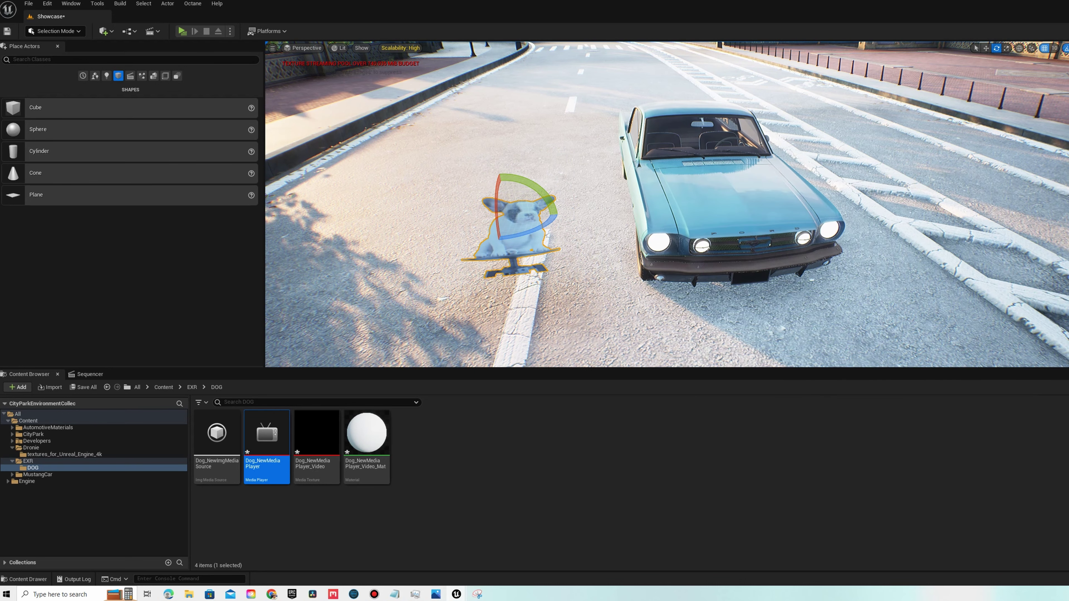
Step: Look at the plane up close, restart Dog_NewImgMediaSource in the media player and move the player window aside
scroll(453, 279, up, 4)
right_drag(453, 280, 378, 275)
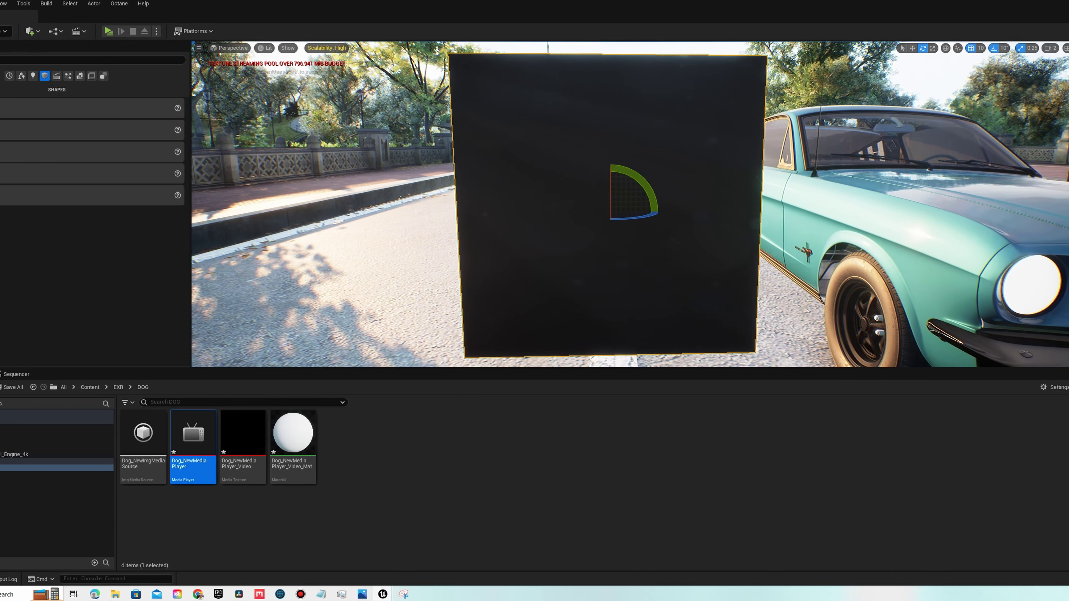
drag(1065, 126, 809, 126)
double_click(404, 406)
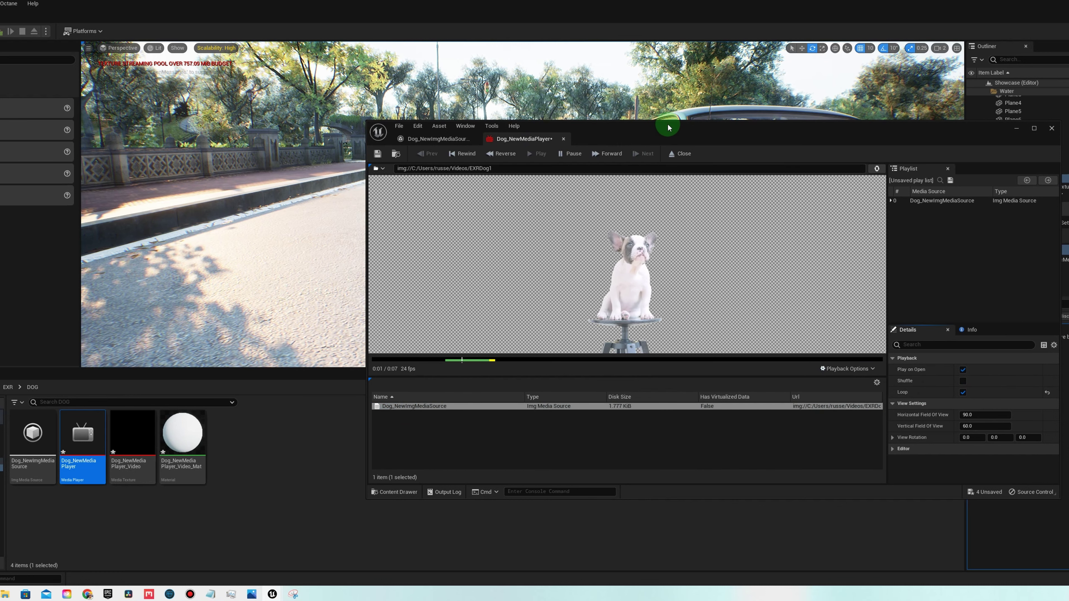
drag(669, 126, 1067, 131)
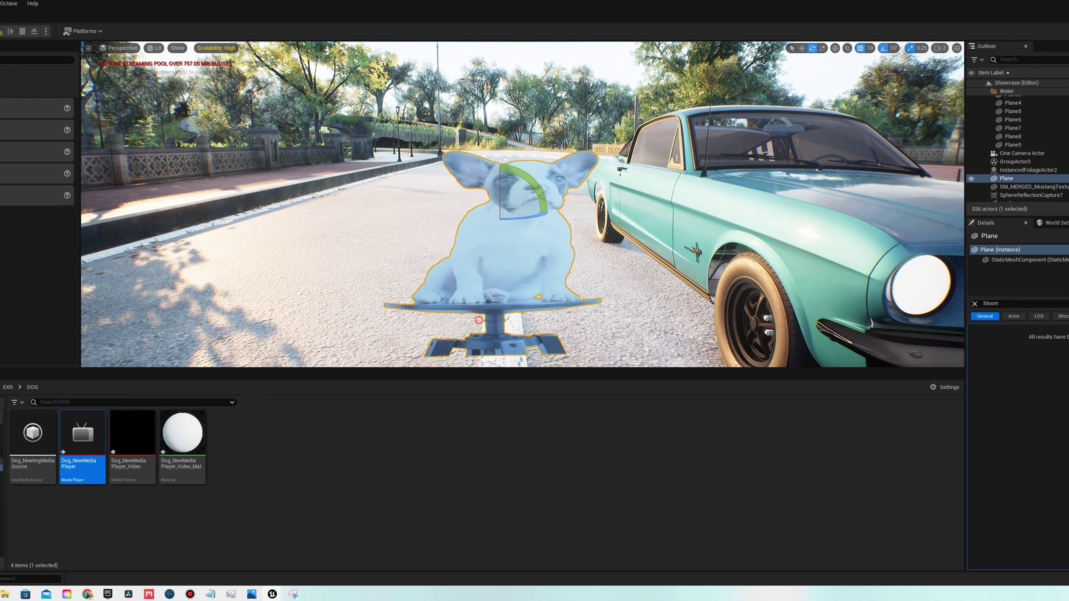
Step: Set the dog plane's scale to 0.9 in X and 1.6 in Y to correct the video's proportions
middle_drag(478, 320, 501, 339)
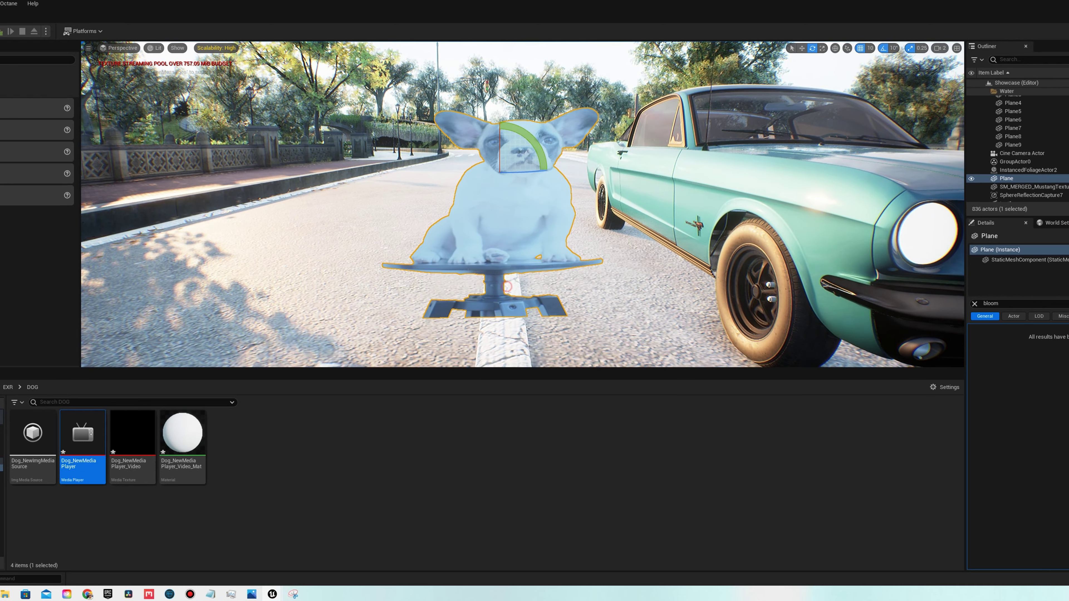
middle_drag(507, 287, 497, 280)
scroll(497, 280, down, 4)
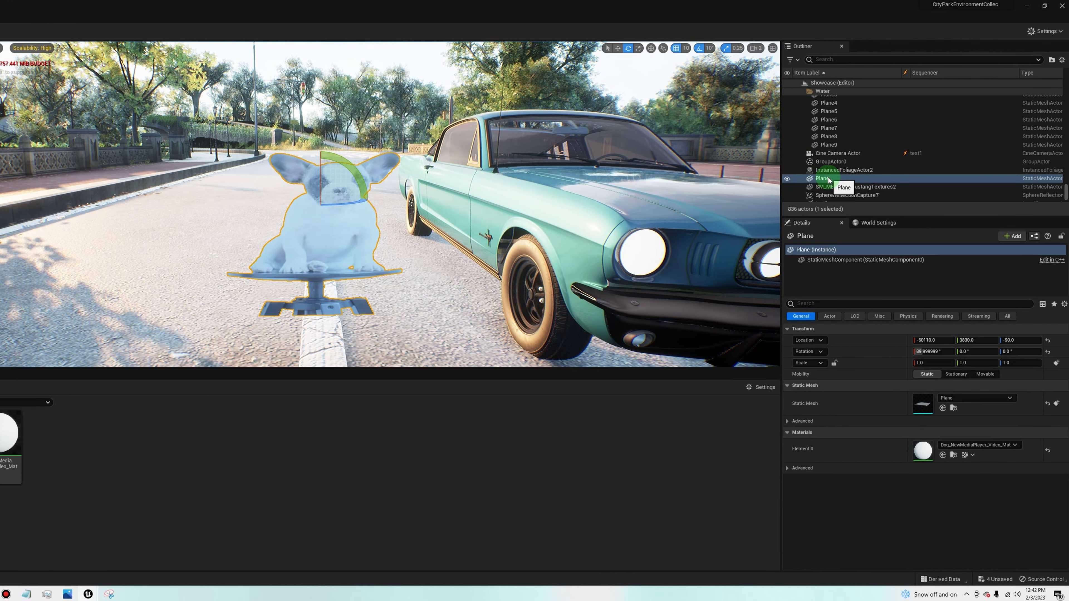
click(929, 363)
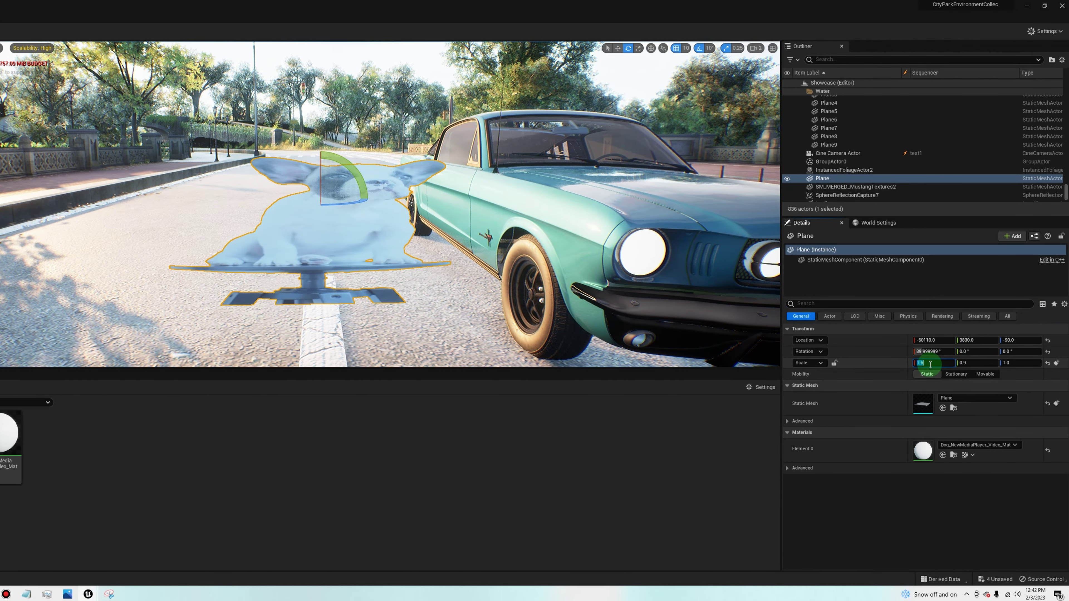
text(0.9)
key(Tab)
text(1.6)
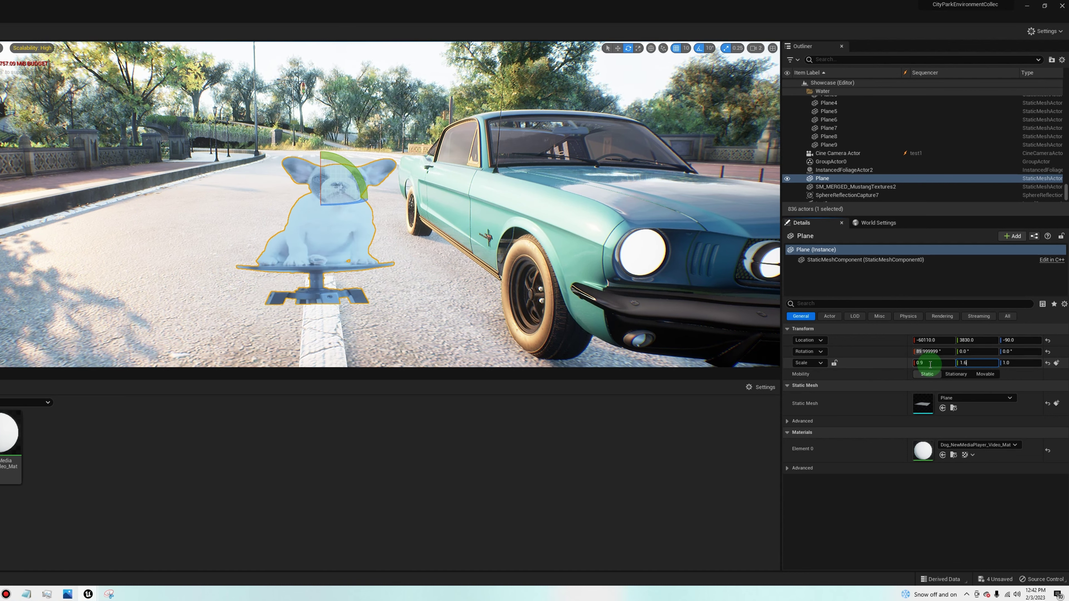
key(Return)
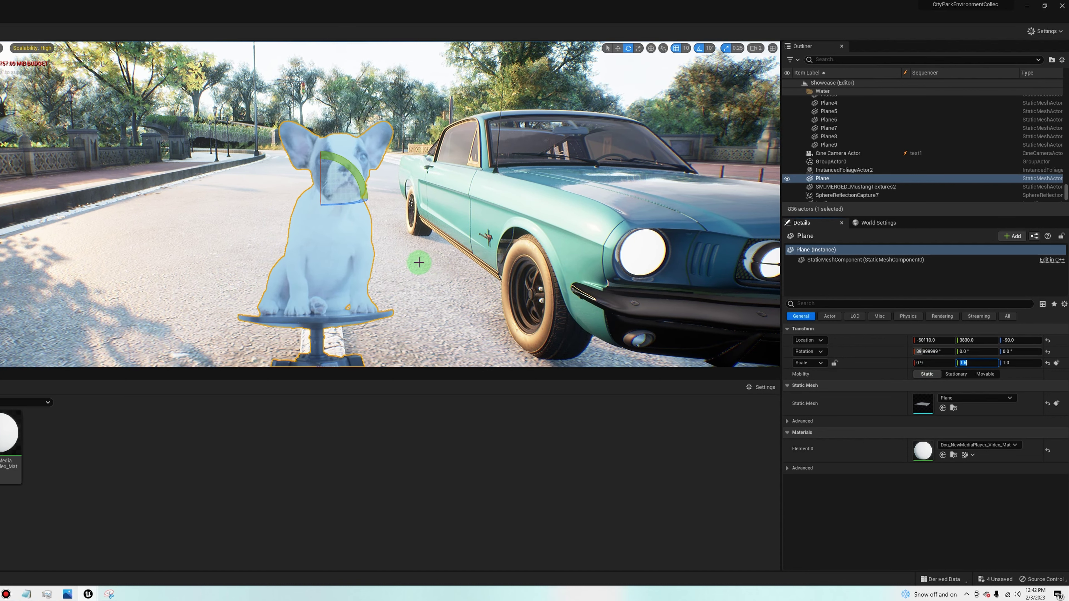
Step: Move the dog plane along X from beside the car to the car's front, at about -59930
key(s)
right_drag(417, 264, 417, 264)
key(w)
key(q)
key(w)
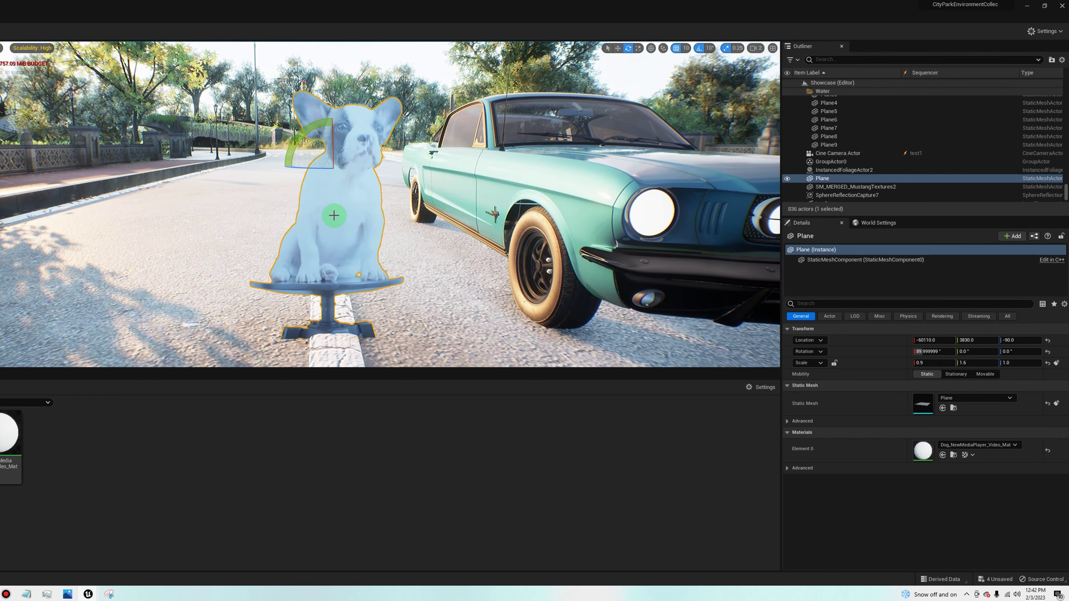
key(w)
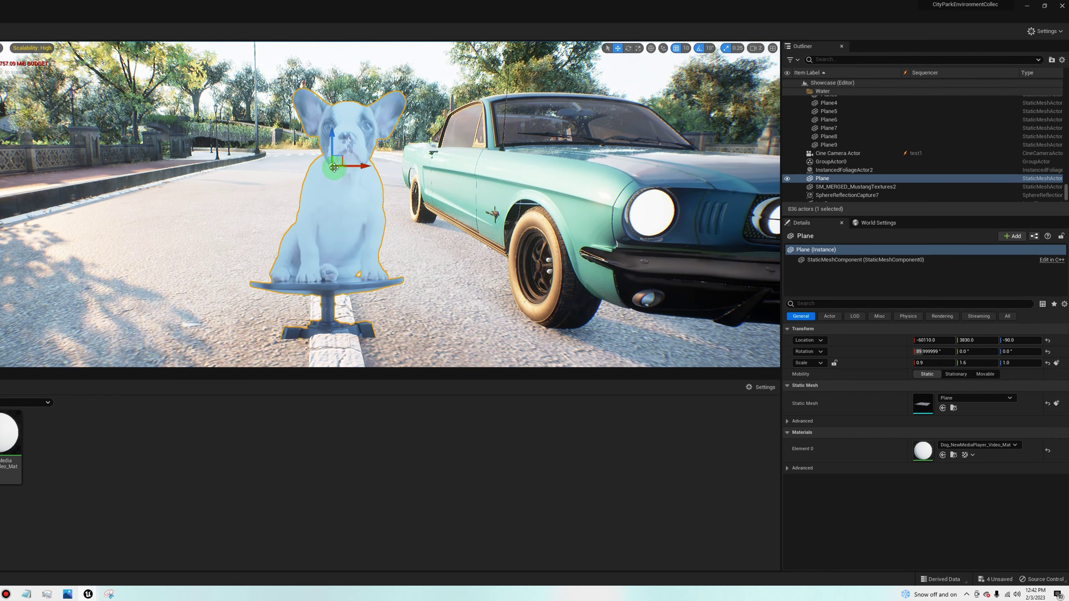
drag(361, 165, 776, 165)
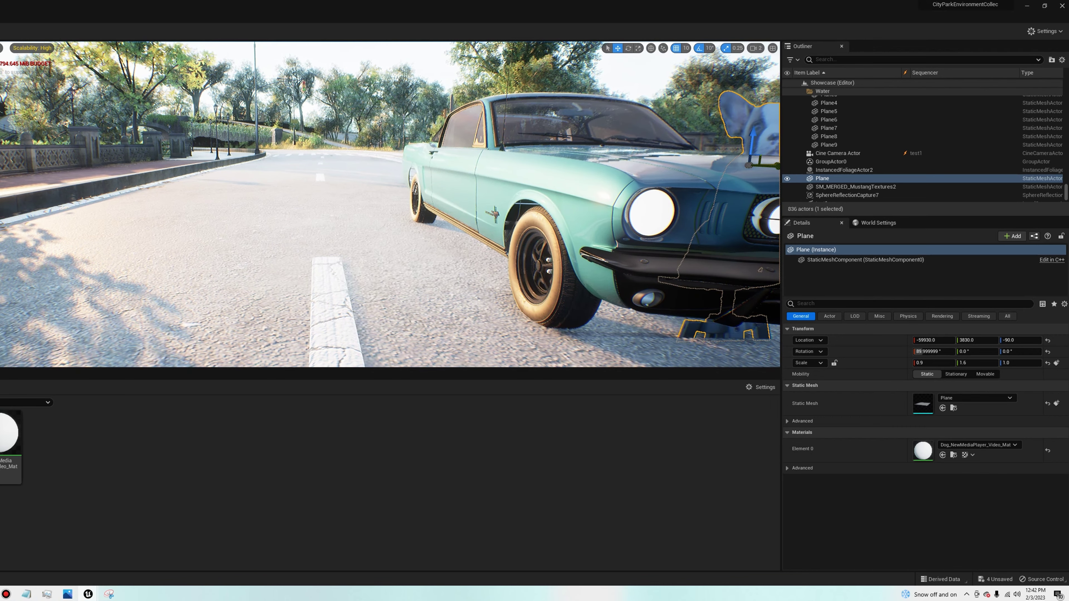
Step: Move the dog plane back into the car behind the windshield, at about X -59890 and Y 3630
key(a)
right_drag(704, 168, 704, 168)
key(w)
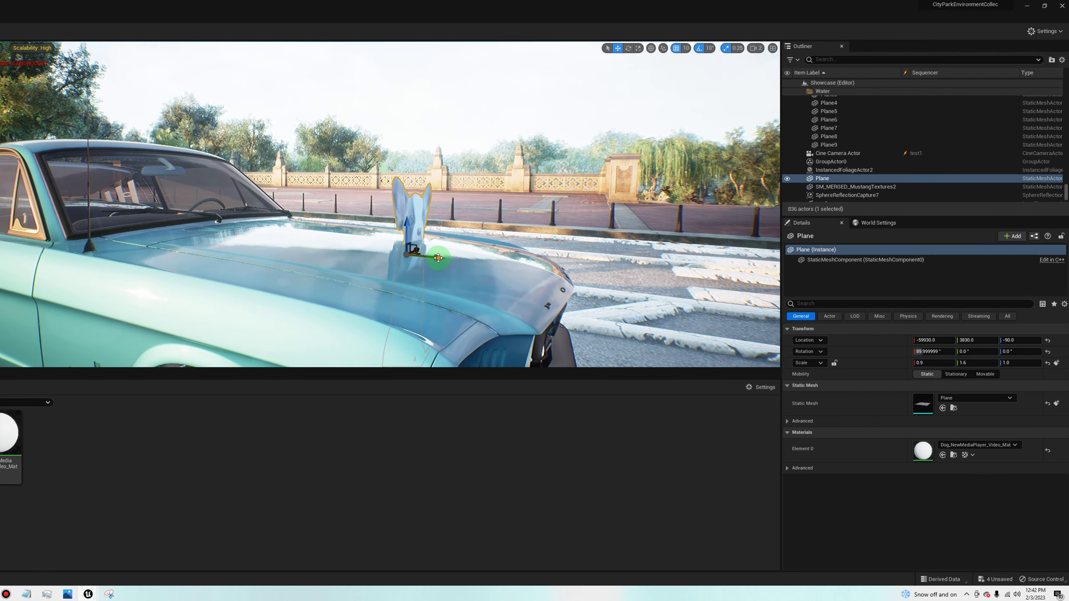
drag(414, 247, 190, 211)
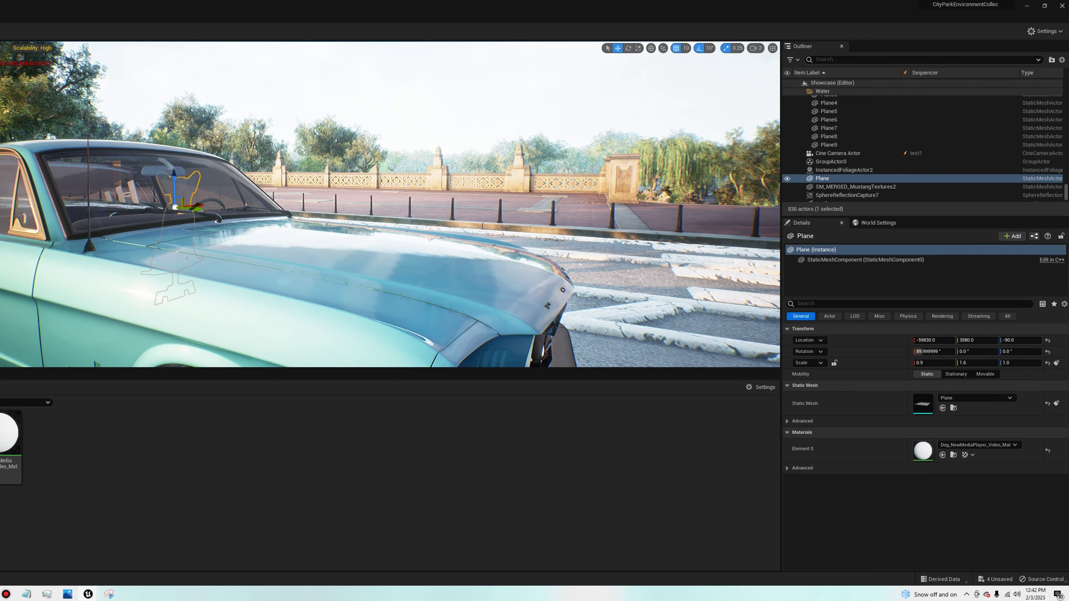
right_drag(291, 193, 290, 193)
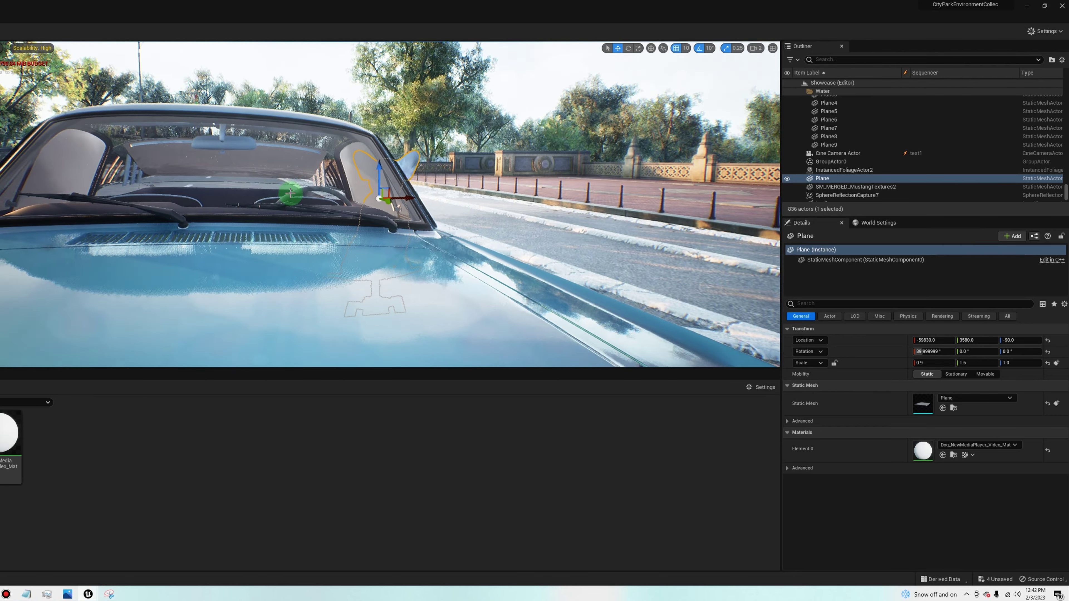
drag(383, 199, 299, 164)
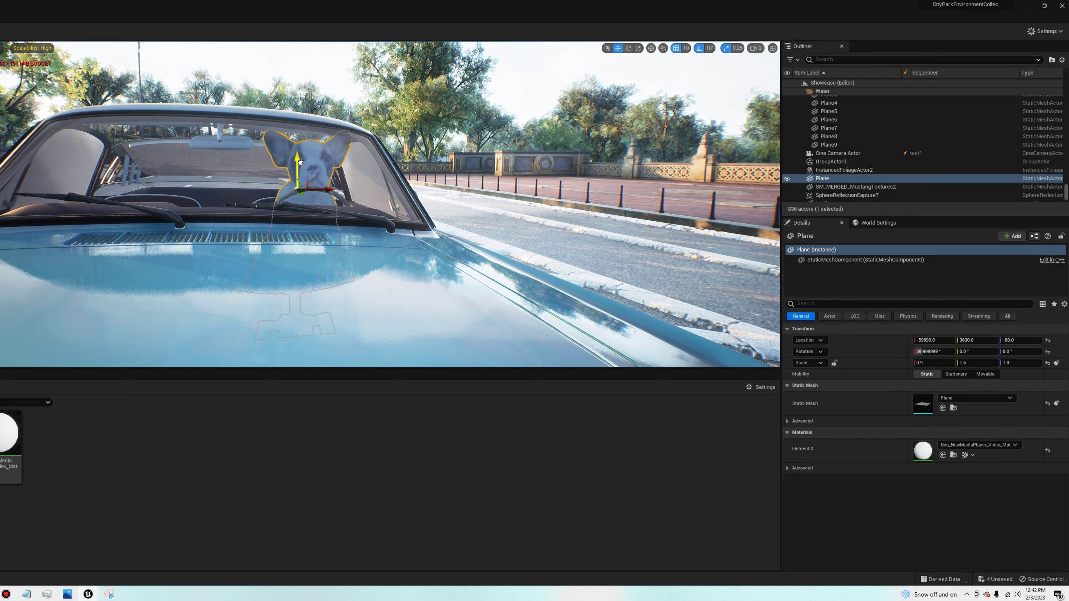
Step: Fine-tune the dog plane's position in the driver's seat to about X -59900 and Z -87, checking it through the windshield without editor overlays
right_drag(300, 180, 177, 181)
right_drag(350, 184, 357, 204)
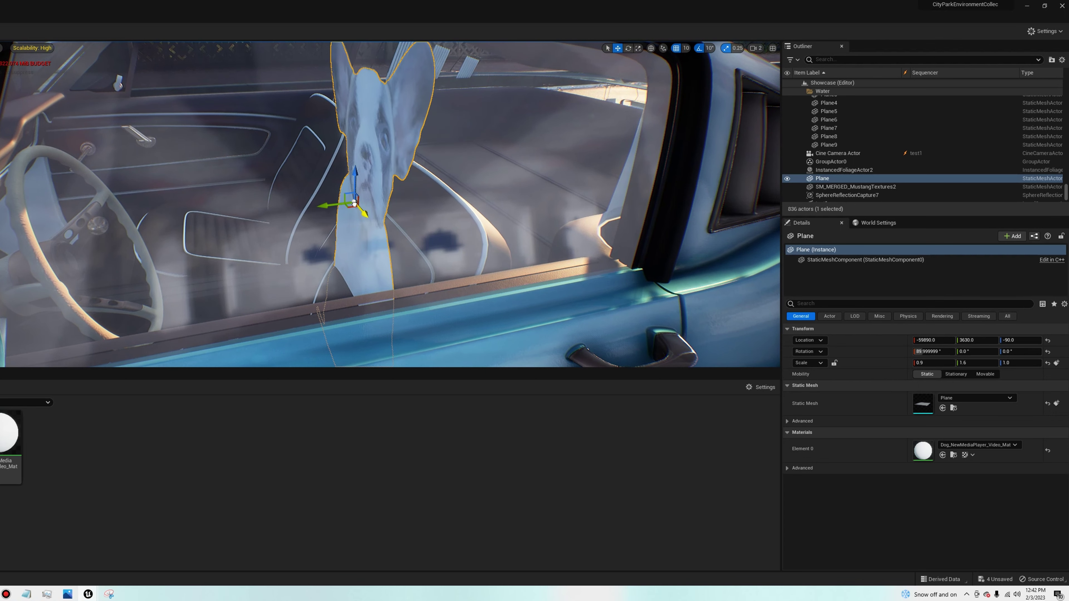
drag(350, 202, 347, 197)
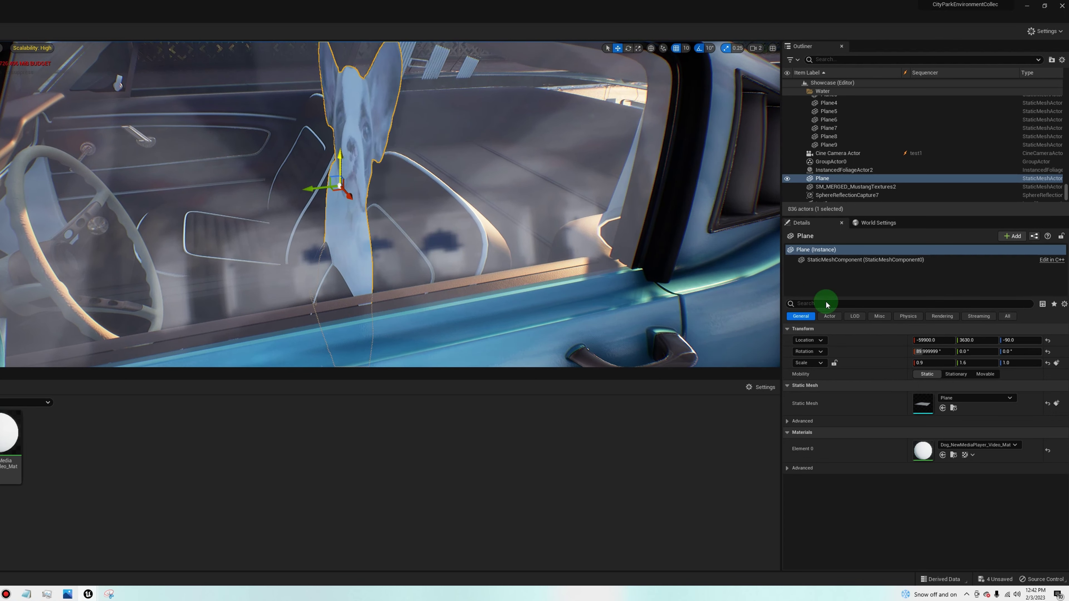
drag(1014, 339, 1031, 340)
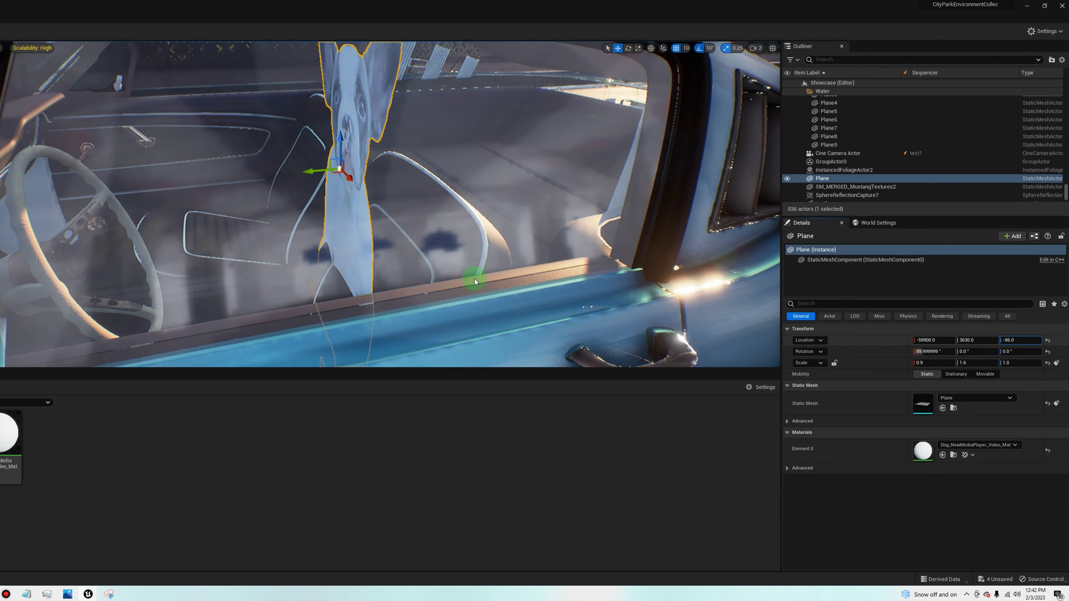
drag(475, 282, 423, 271)
right_drag(389, 204, 564, 210)
right_drag(431, 272, 371, 279)
key(g)
key(g)
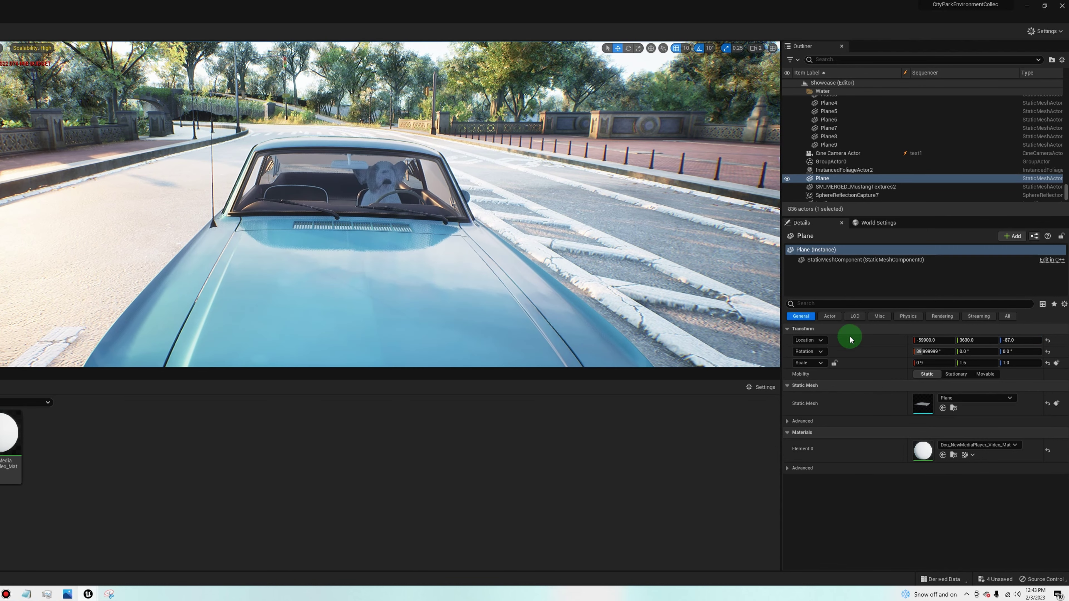
drag(933, 339, 937, 340)
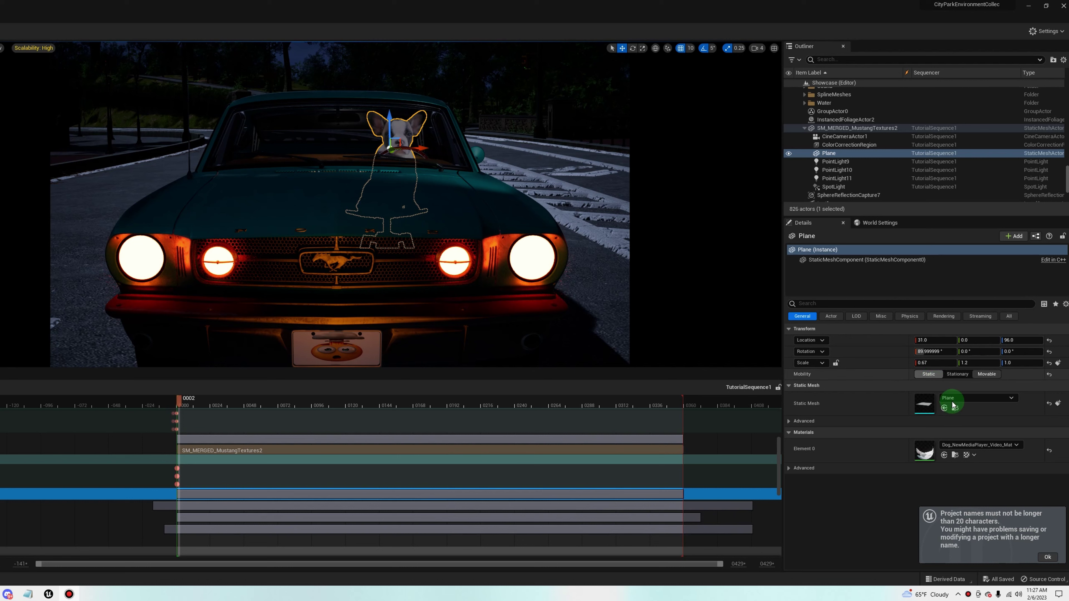
Step: Try a scale of 0.9 in X and 1.6 in Y on the TutorialSequence1 dog plane
click(938, 365)
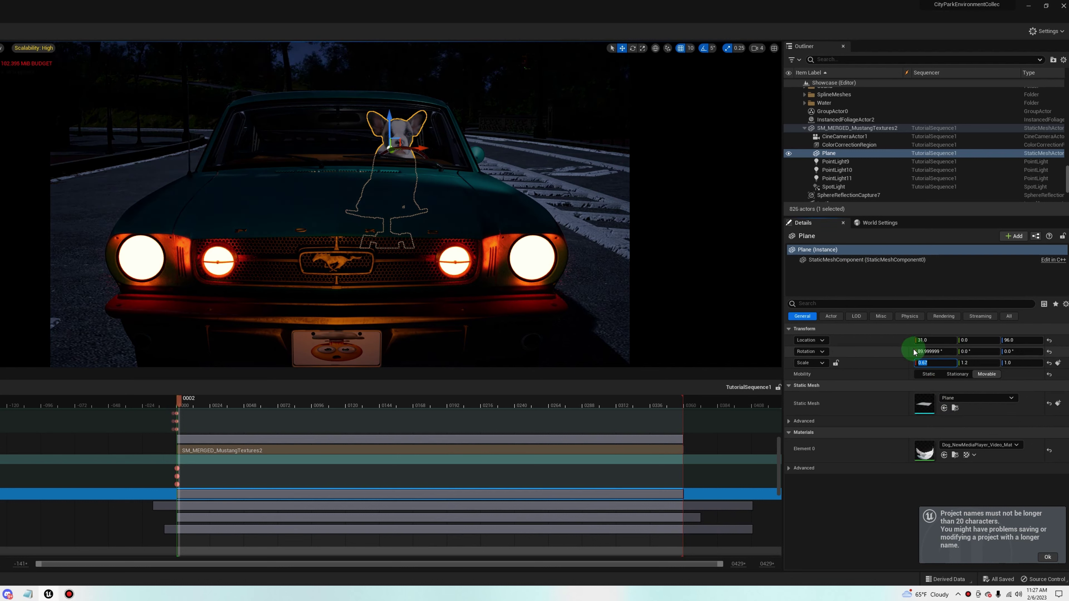
key(Tab)
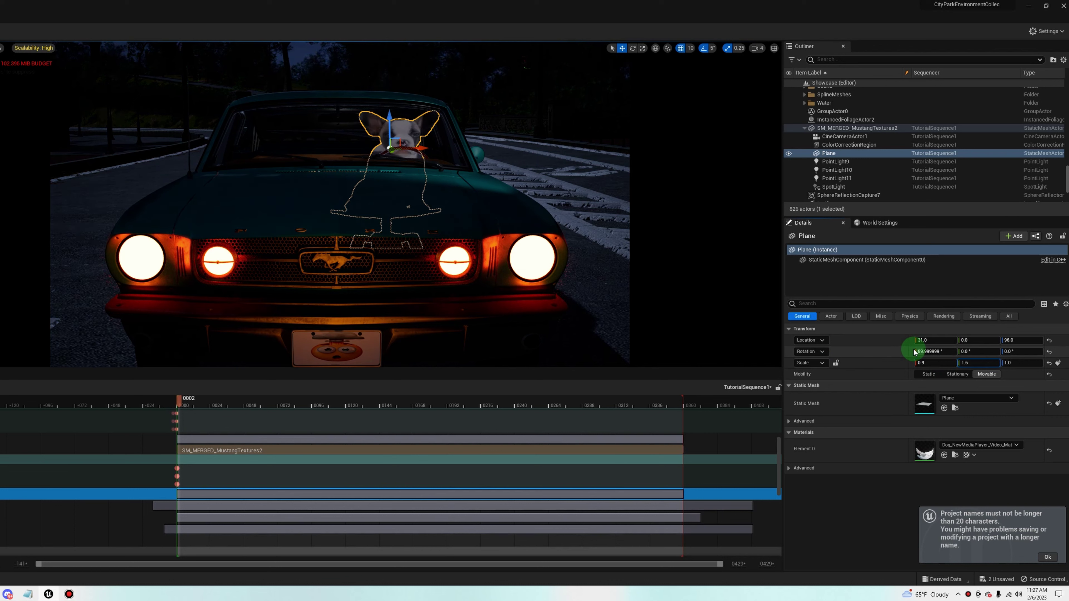
key(Return)
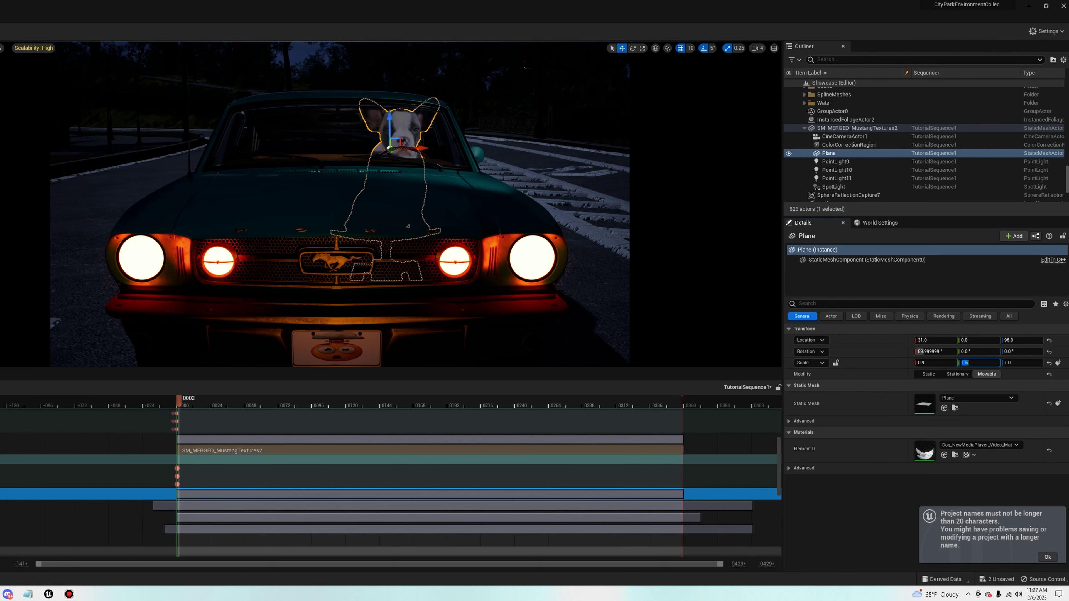
Step: Open Calculator and multiply the plane's Y scale of 1.2 by 0.5625 to work out the matching X scale
key(XF86Calculator)
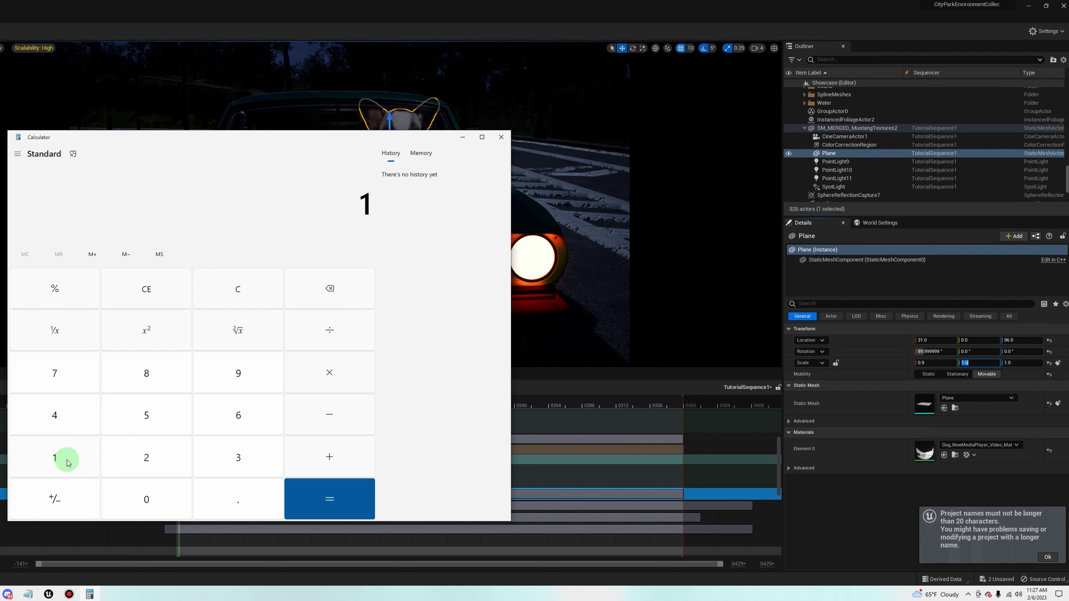
click(225, 499)
click(169, 458)
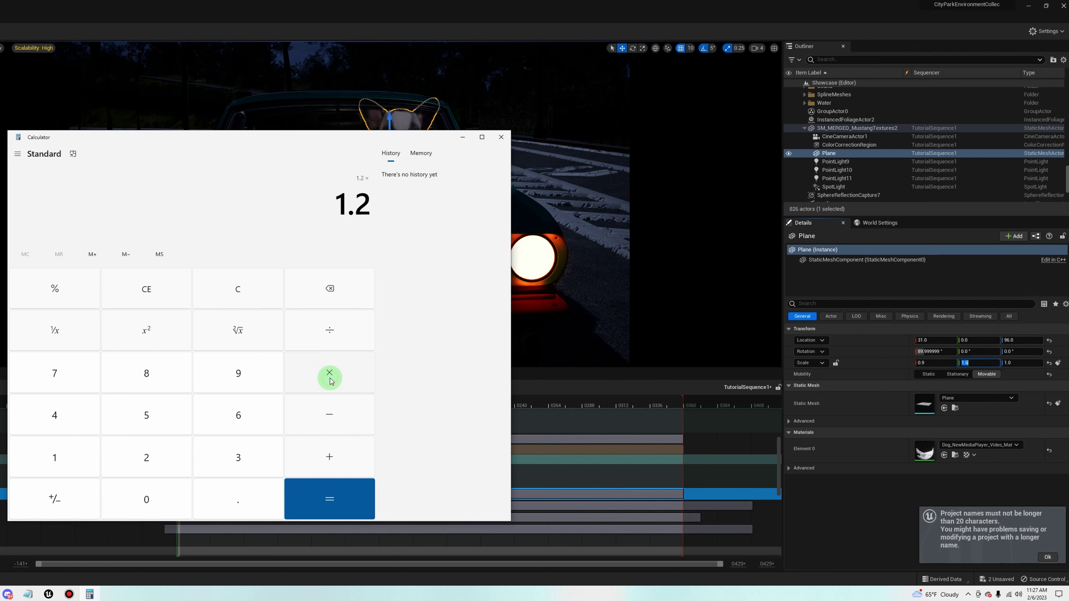
click(249, 500)
click(154, 419)
click(210, 419)
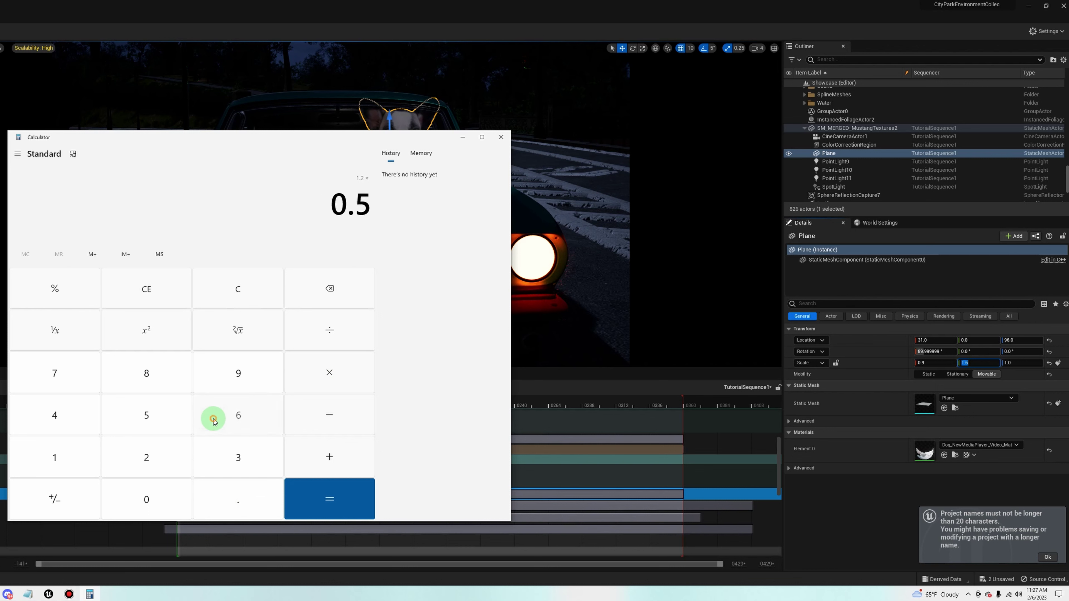
click(163, 462)
click(172, 421)
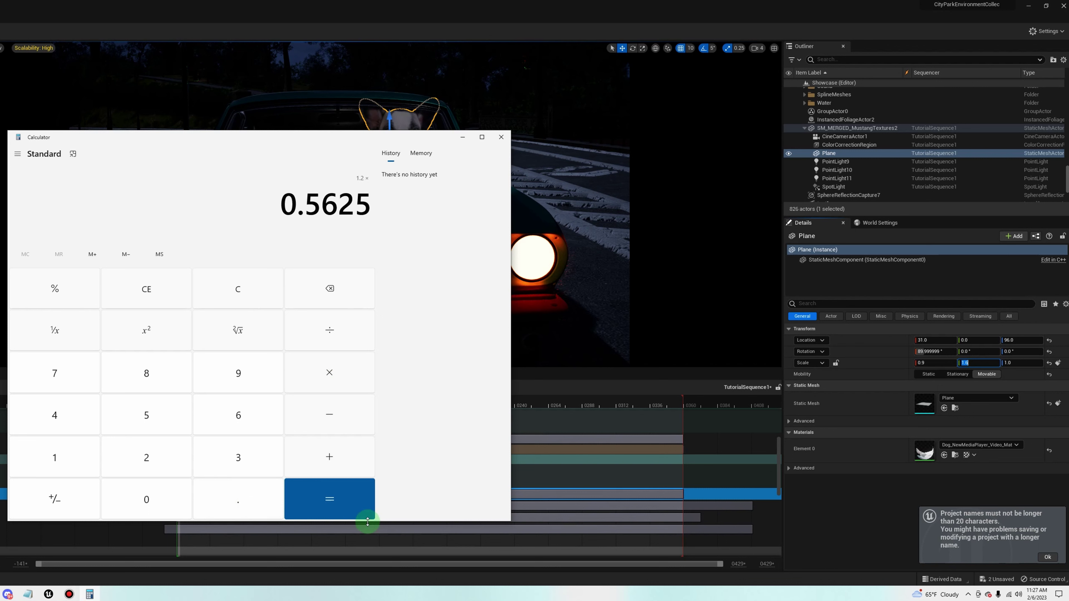
click(334, 502)
click(323, 289)
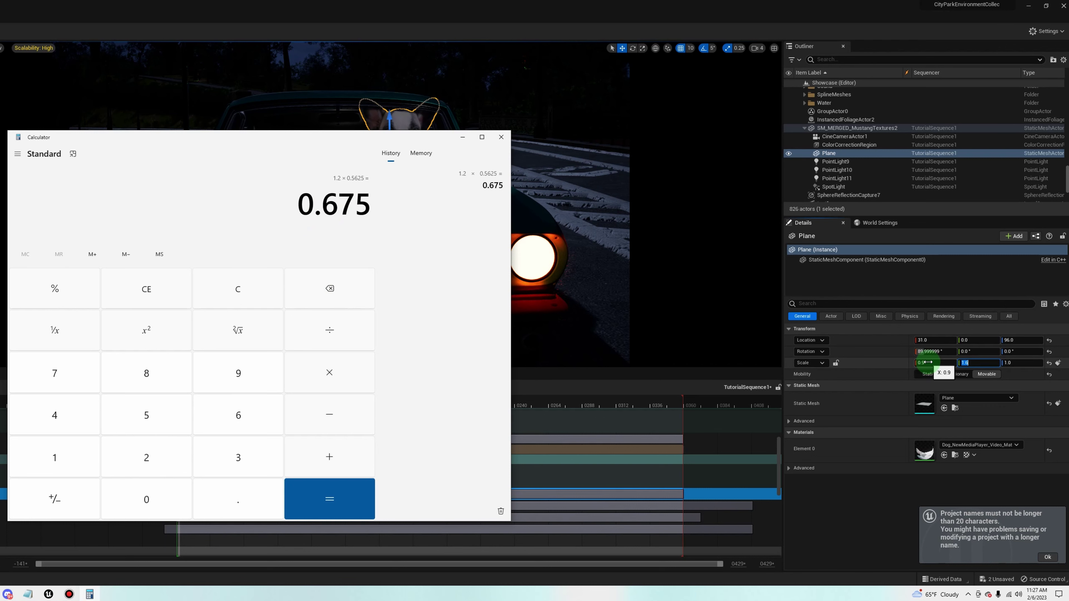
Step: Back in Unreal Editor, set the dog plane's scale to 0.67 in X and 1.2 in Y
click(979, 364)
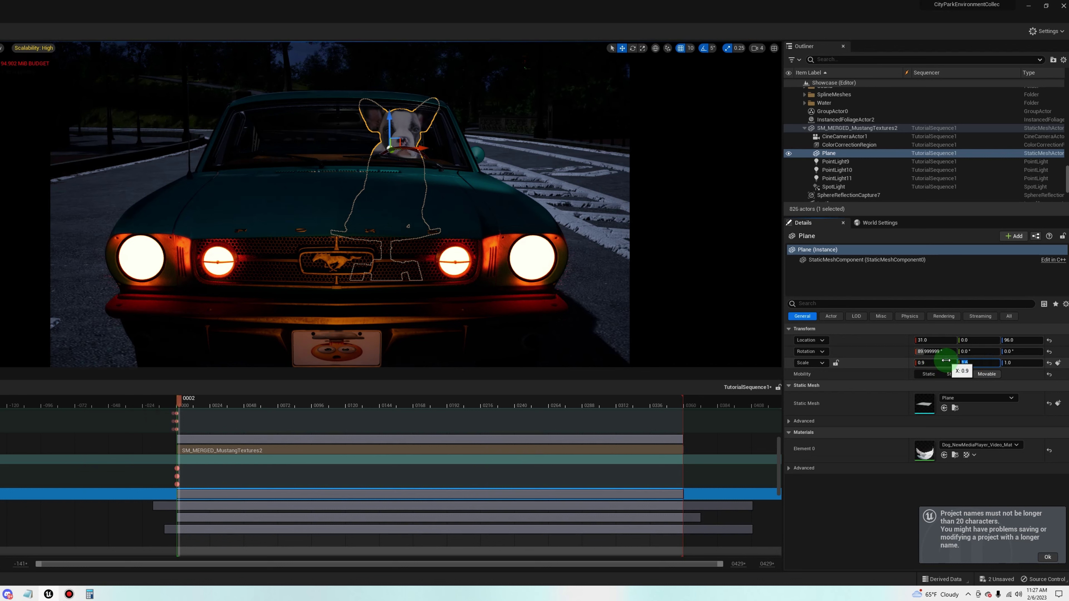
click(934, 363)
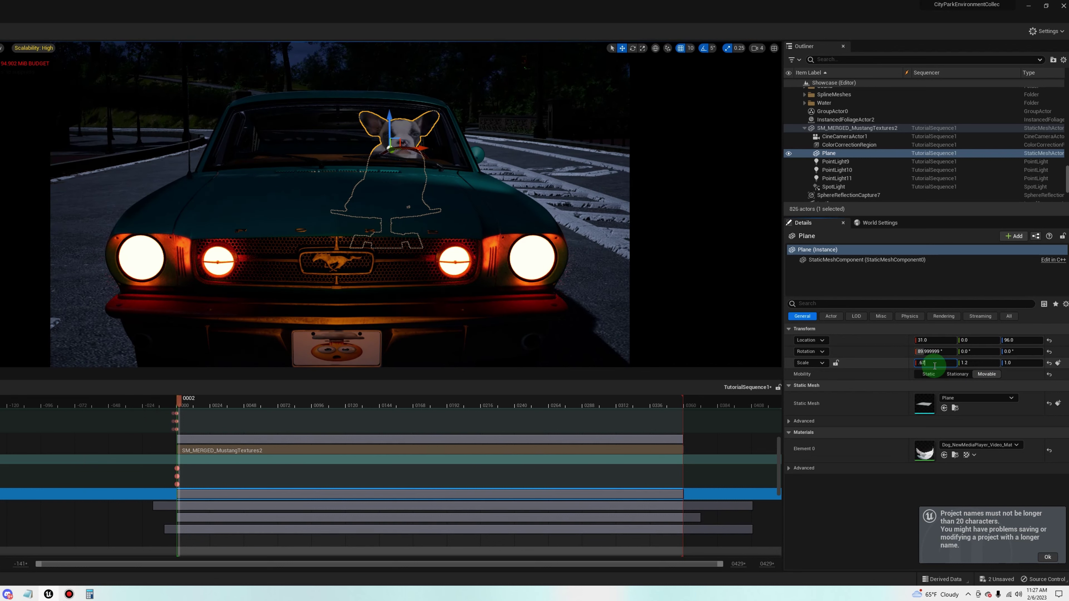
key(Return)
Step: Bring Calculator up again to review the 1.2 × 0.5625 scale calculation, and minimize it
click(90, 594)
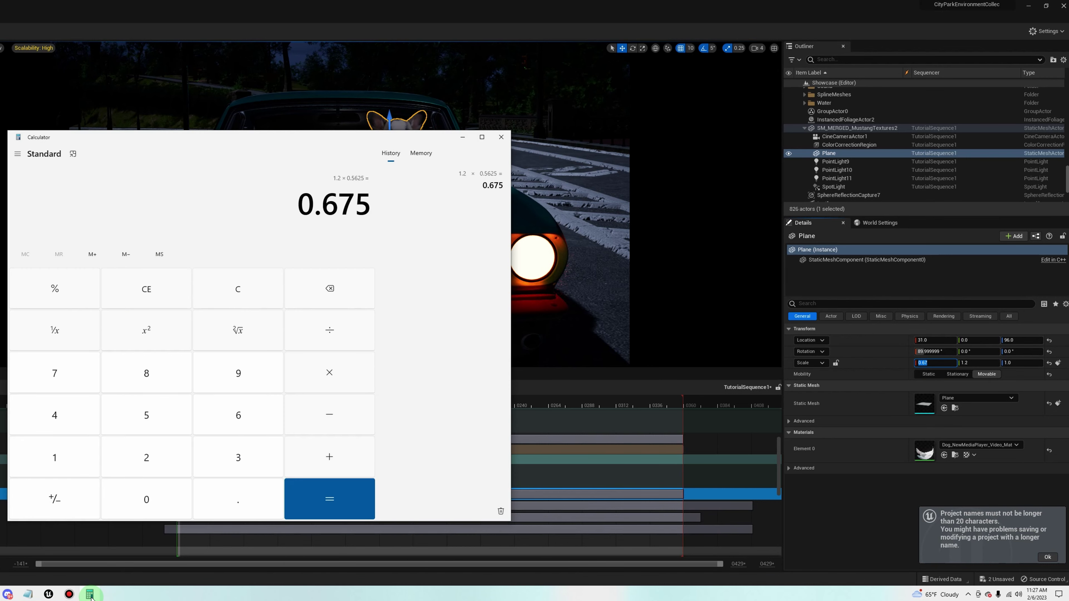
click(90, 594)
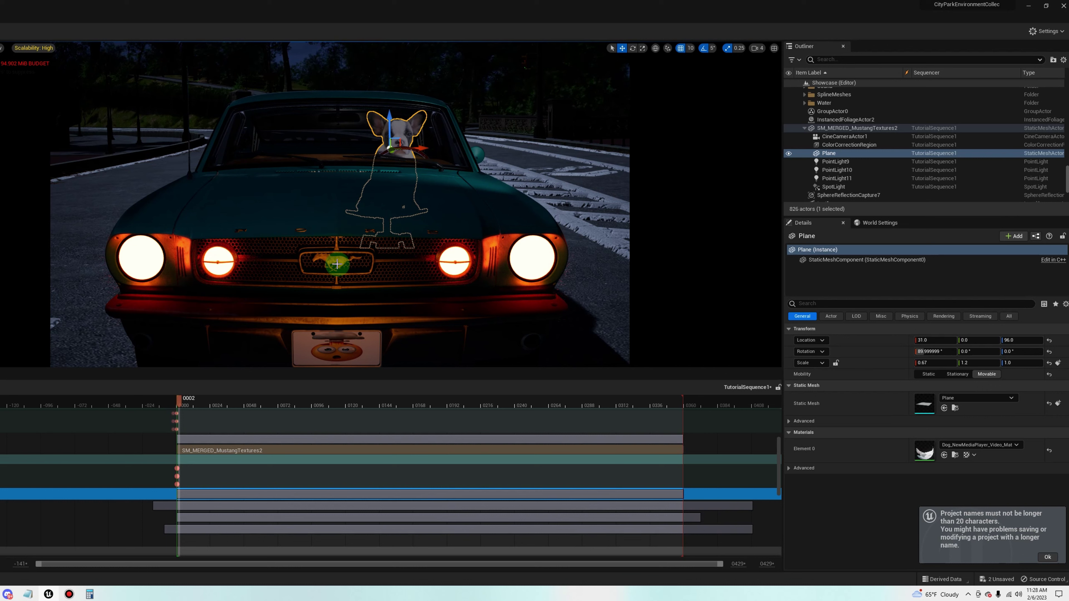
click(91, 594)
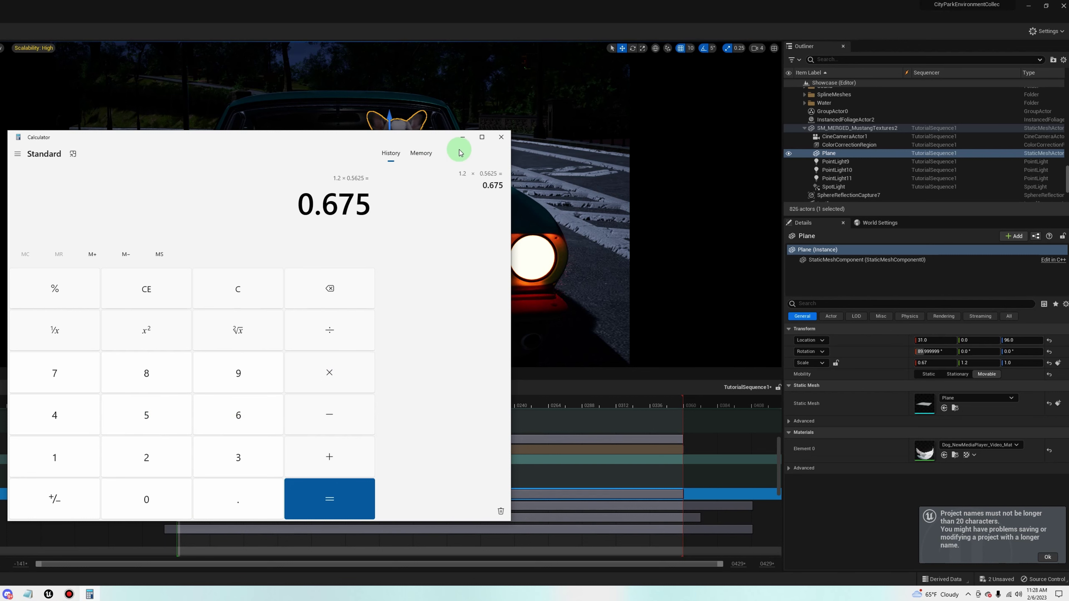
click(462, 137)
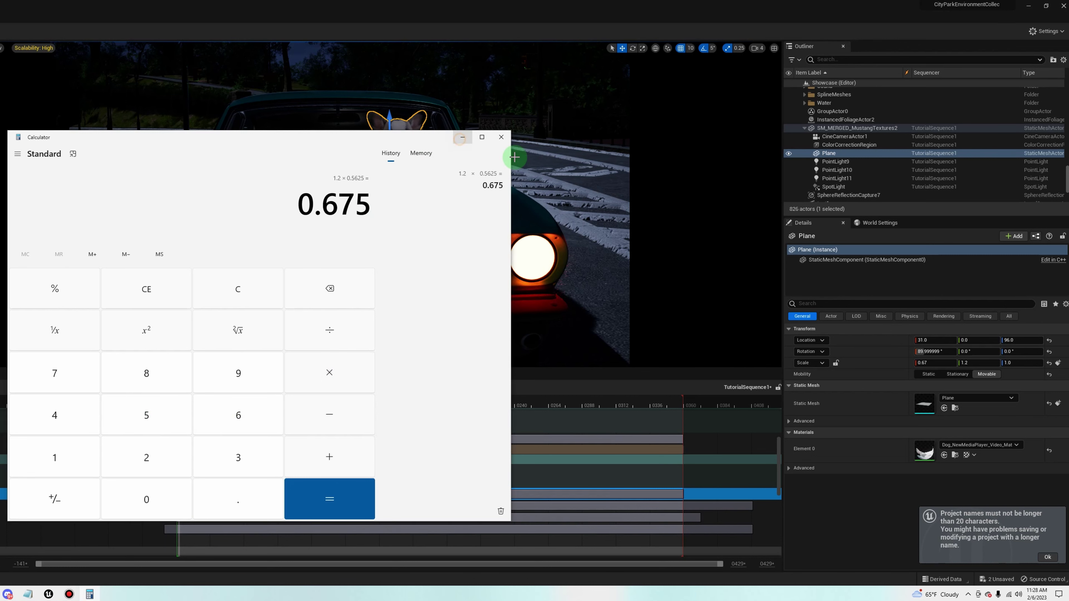